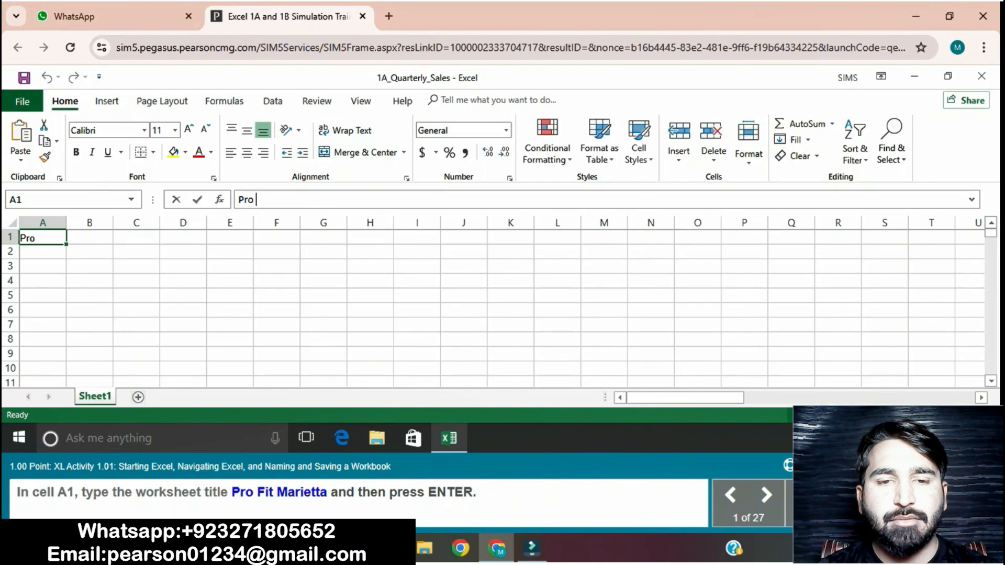
- Complete the worksheet title Pro Fit Marietta in cell A1 and confirm the entry
type("Fi")
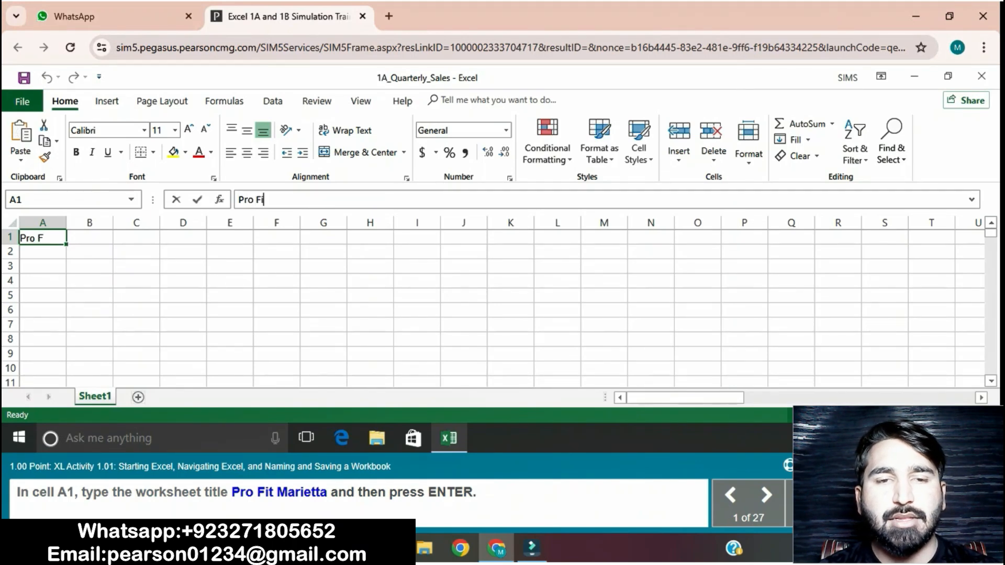
type("t M")
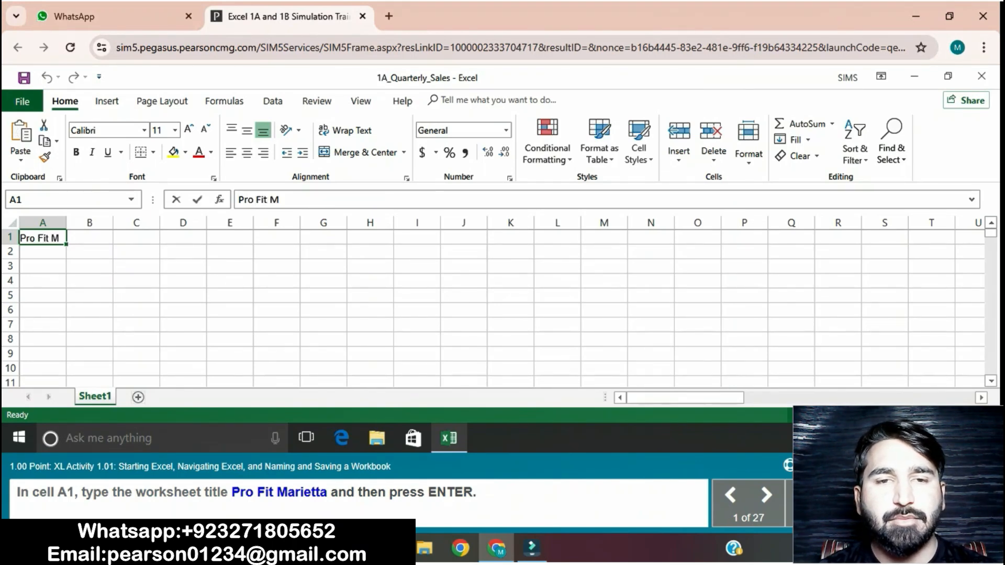
type("ar")
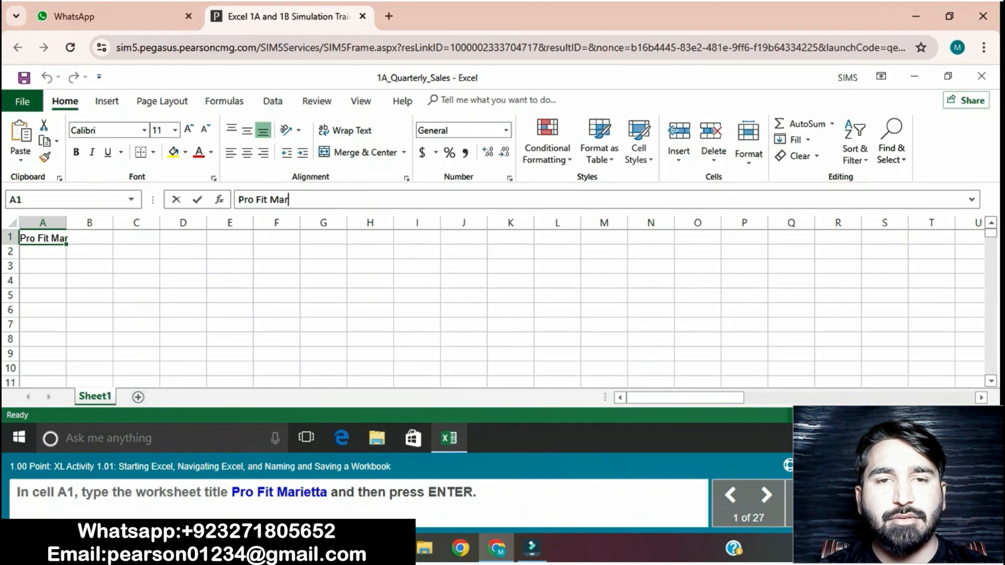
type("ietta")
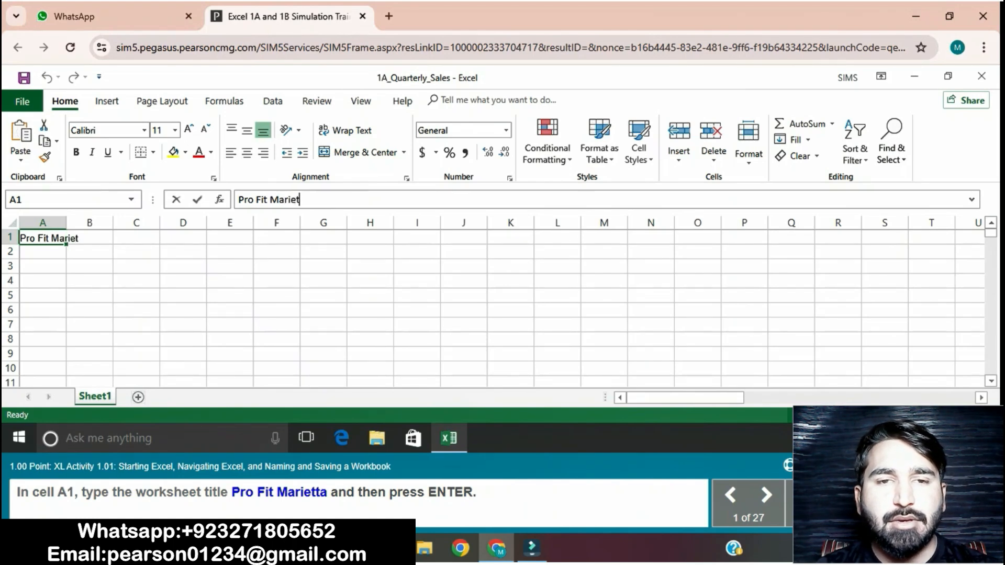
key("Return")
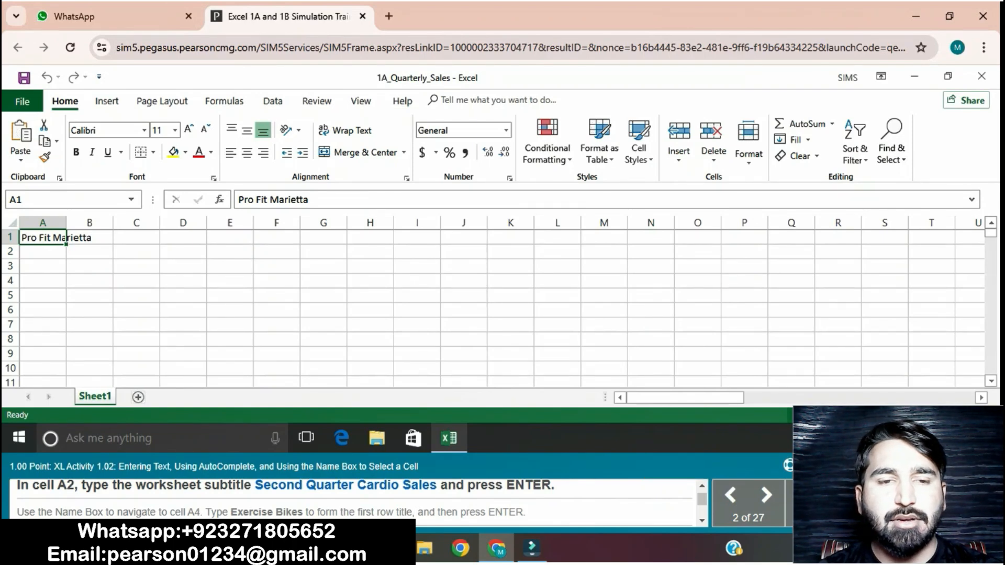
- Enter the worksheet subtitle Second Quarter Cardio Sales in cell A2
left_click(43, 252)
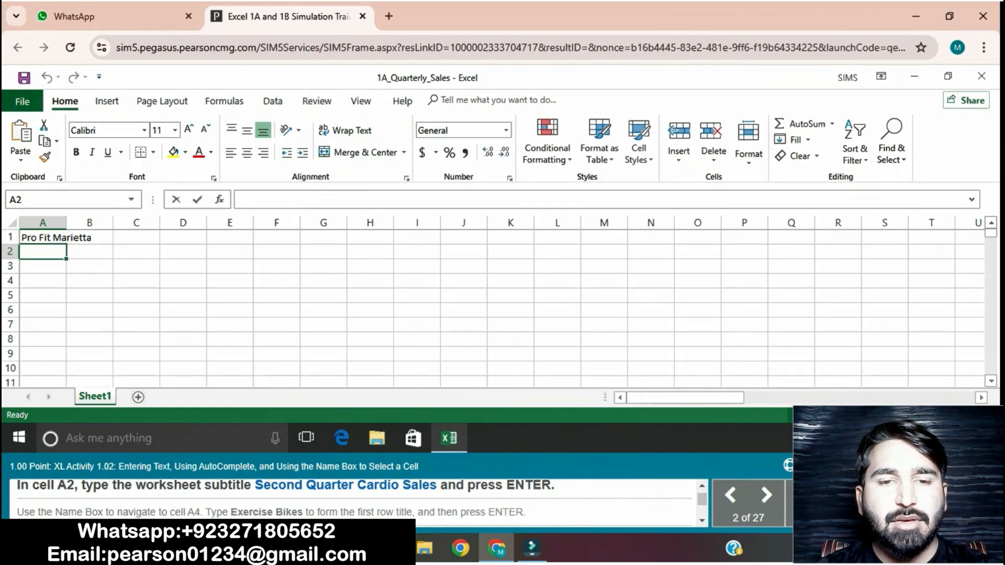
type("Sec")
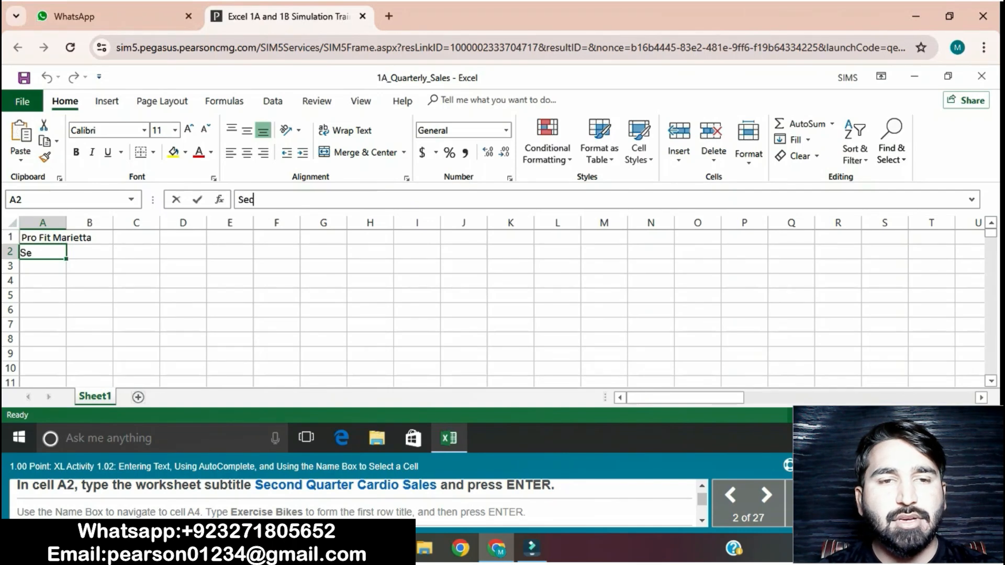
type("ond ")
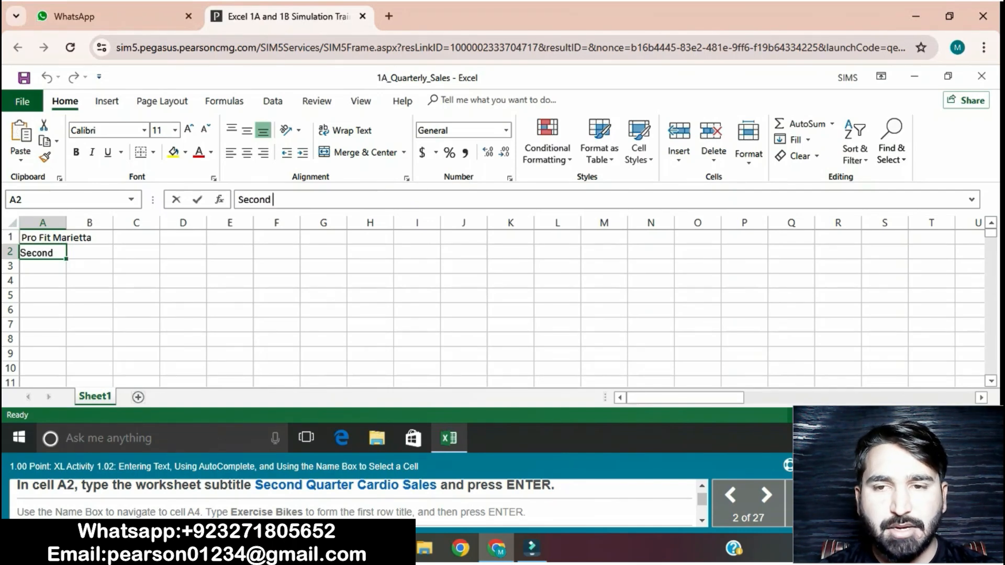
type("Qu")
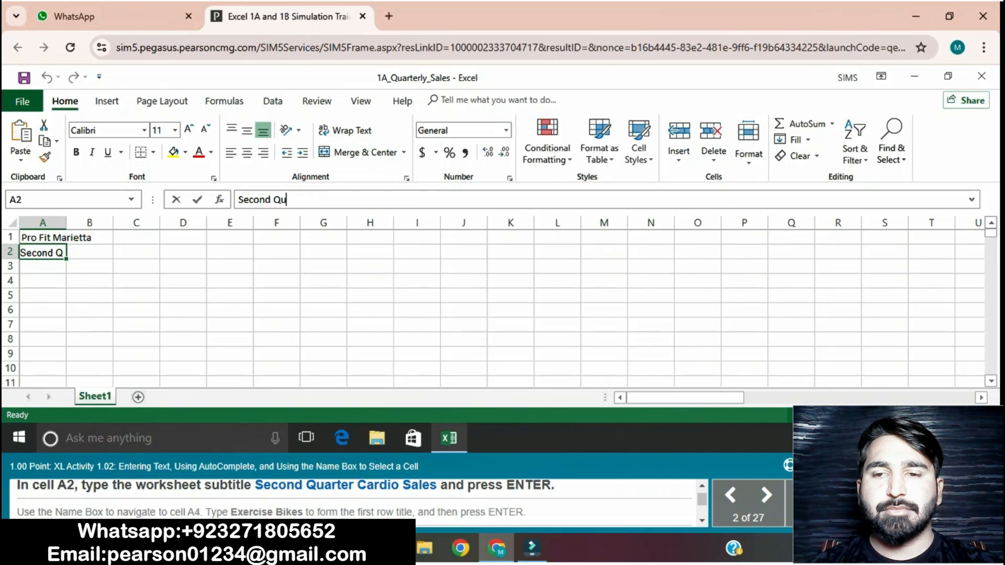
type("arter")
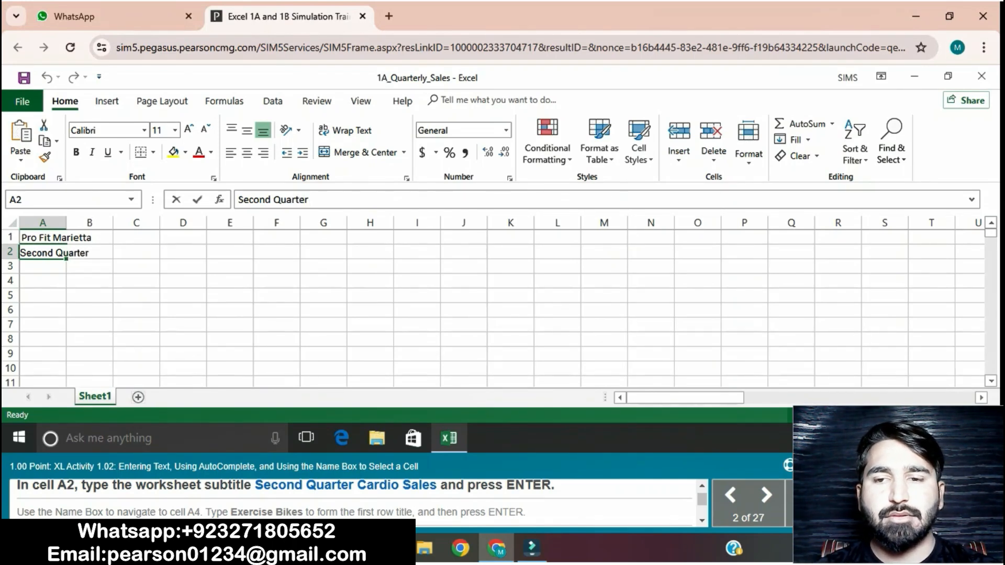
type(" Car")
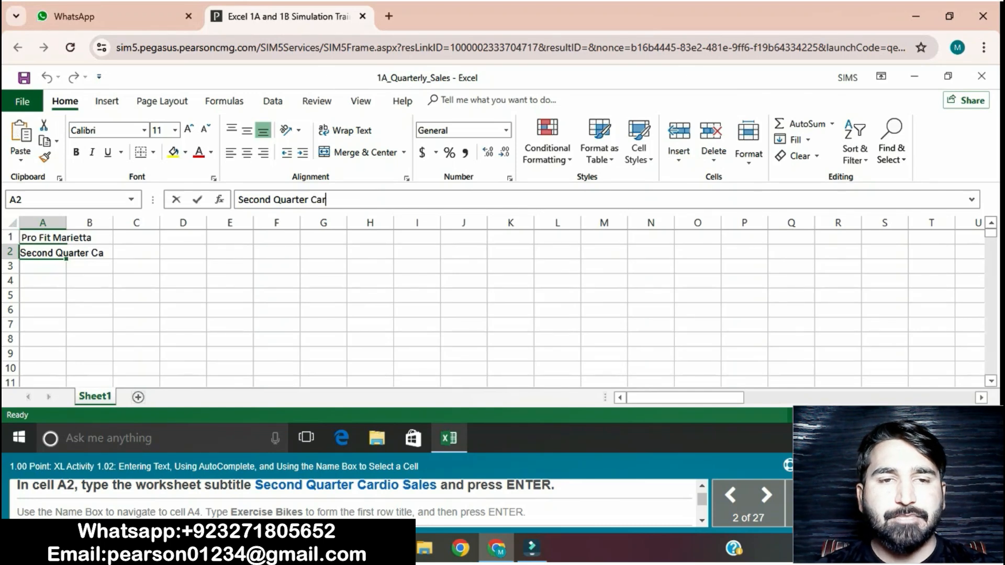
type("dio")
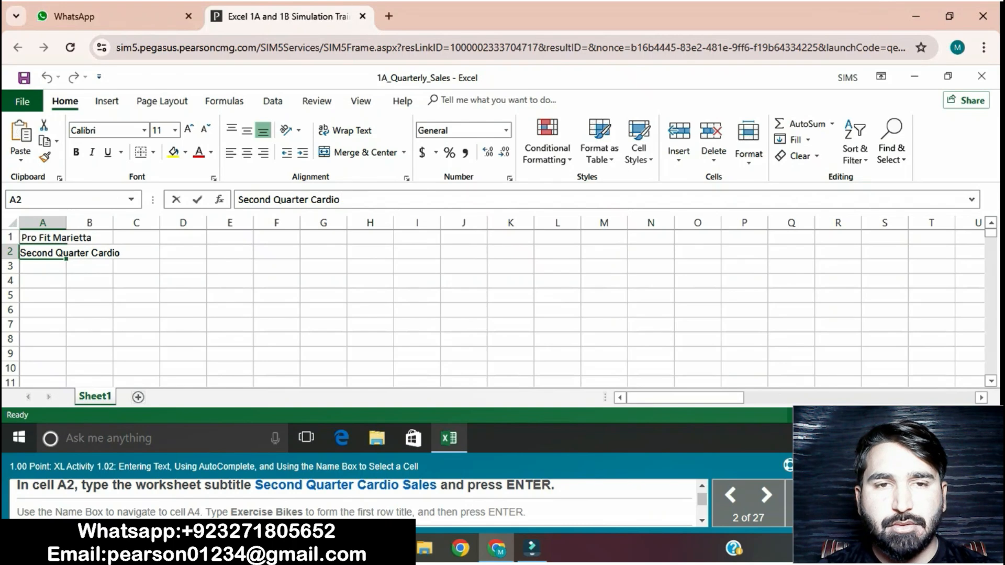
type(" Sales")
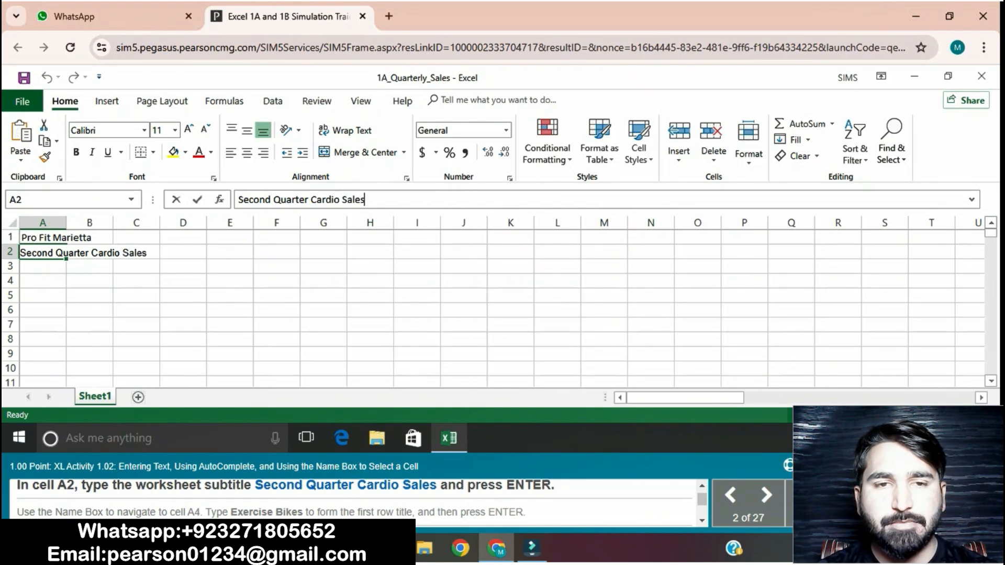
key("Return")
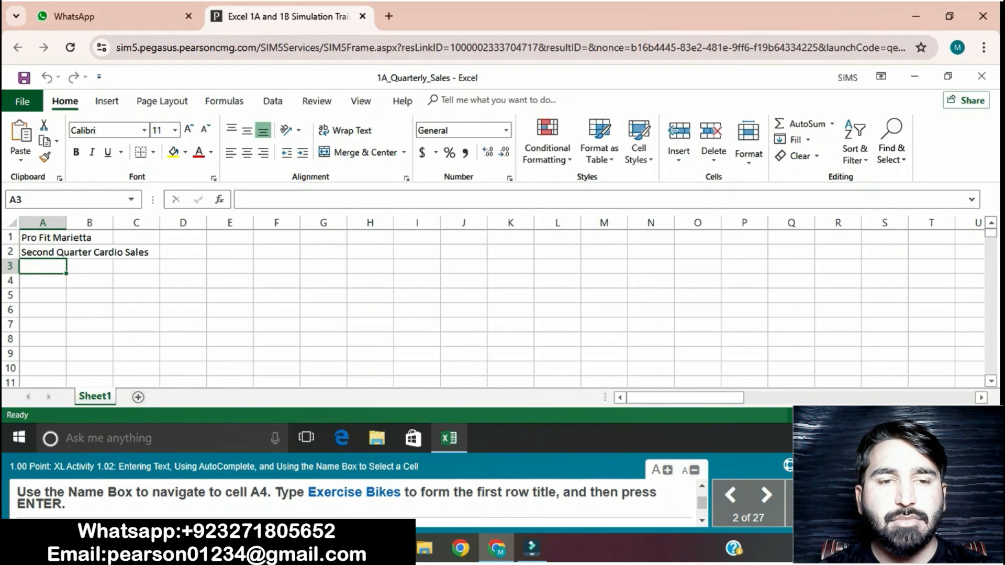
- Navigate to cell A4 with the Name Box and enter Exercise Bikes as the first row title
left_click(42, 281)
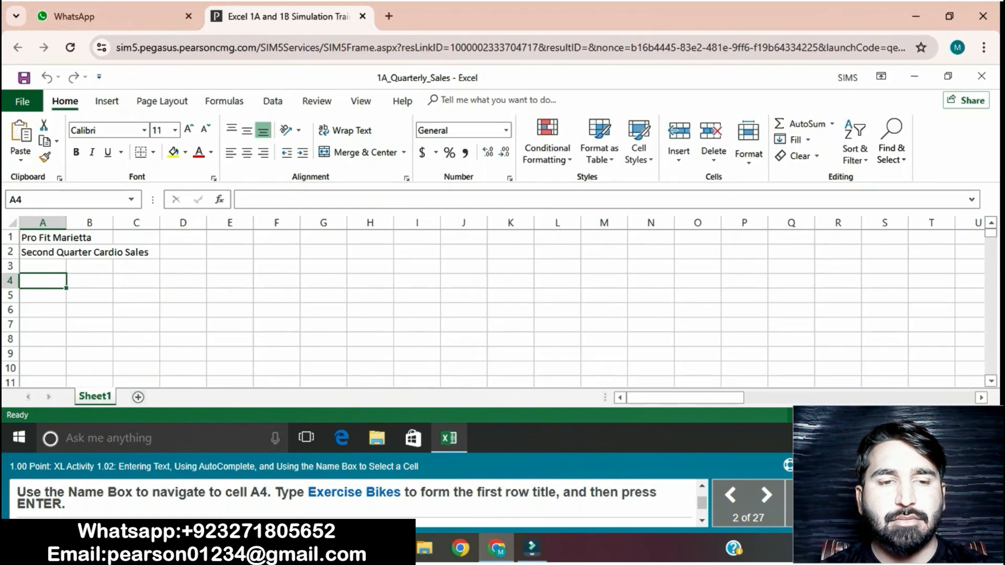
left_click(48, 199)
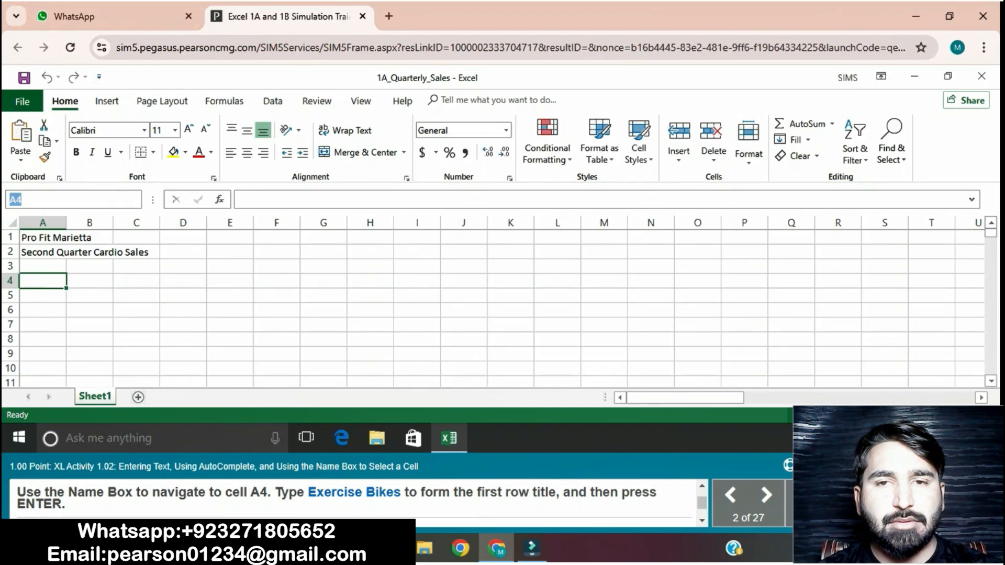
key("BackSpace")
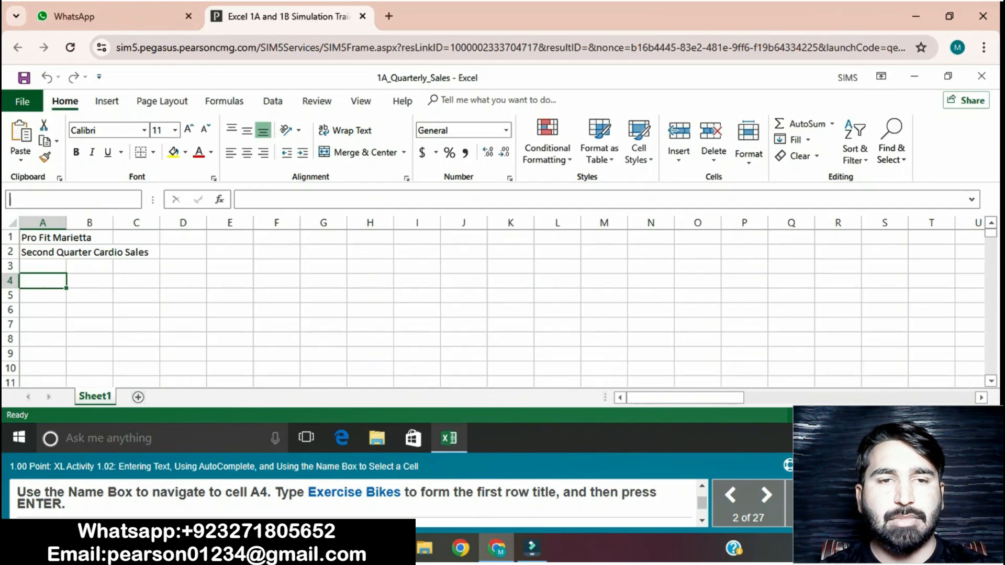
type("C6")
key("Return")
left_click(43, 280)
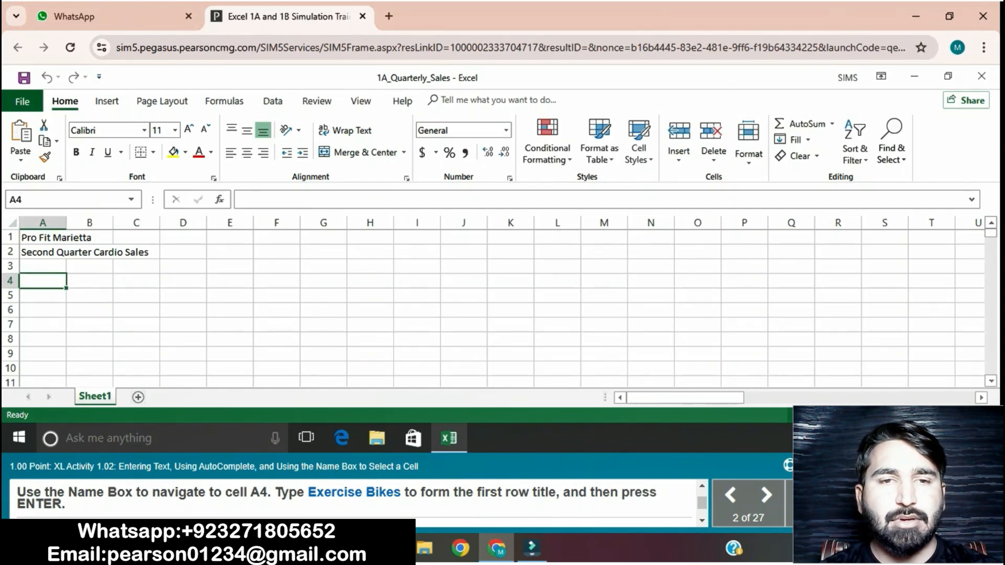
type("Exercise")
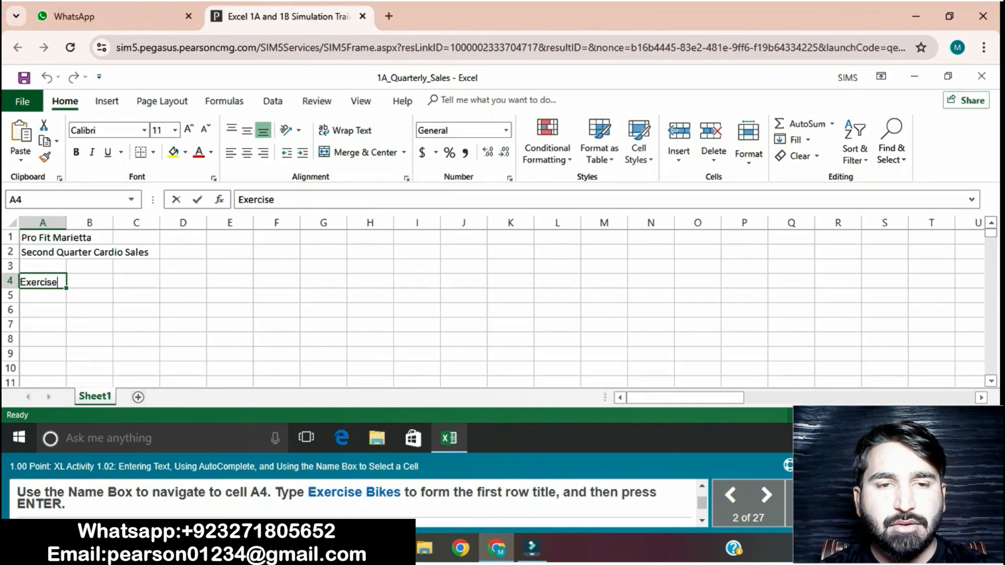
type(" Bikes")
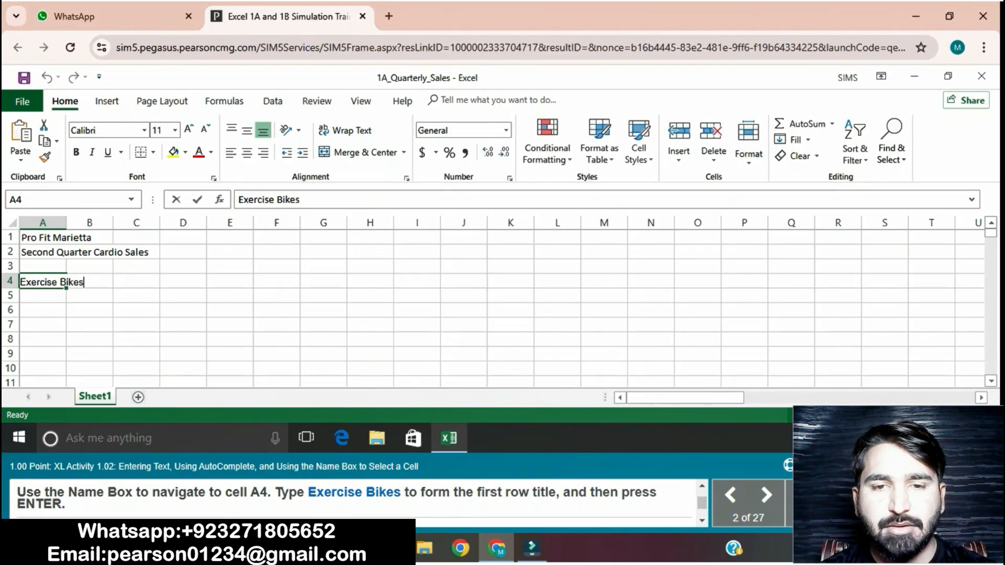
key("Return")
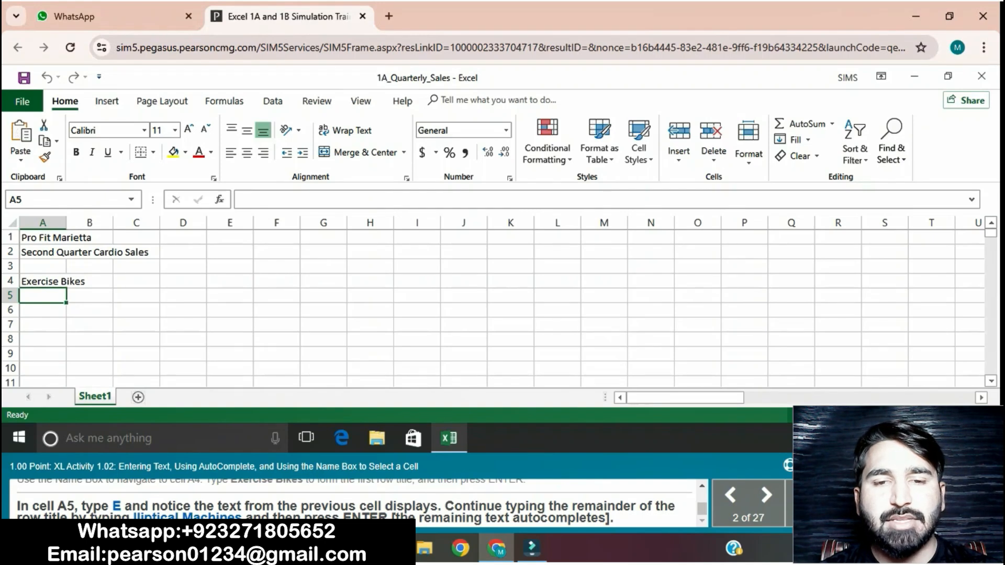
- Enter the row title Elliptical Machines in cell A5, overriding the AutoComplete suggestion
type("E")
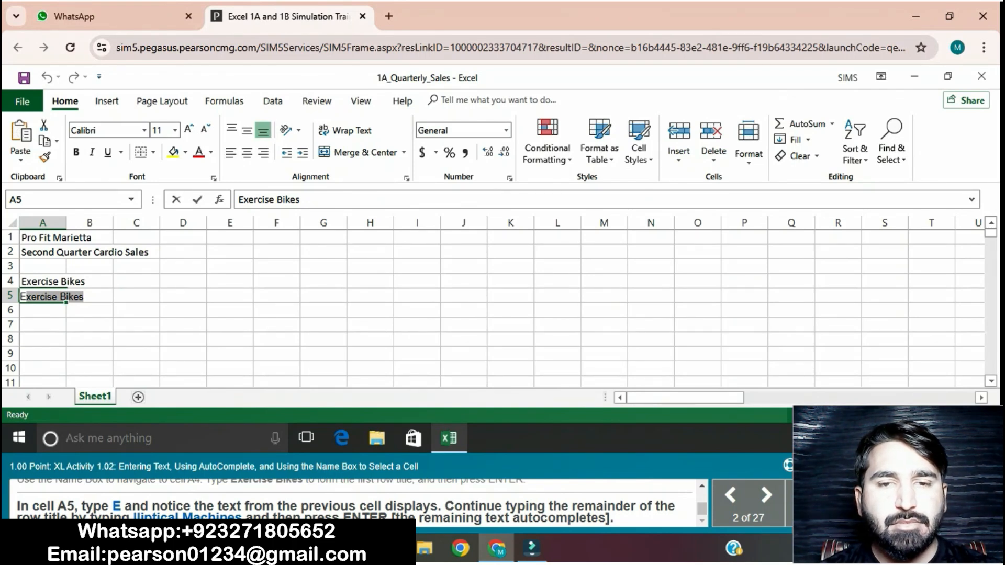
type("lliptica;")
key("BackSpace")
type("l")
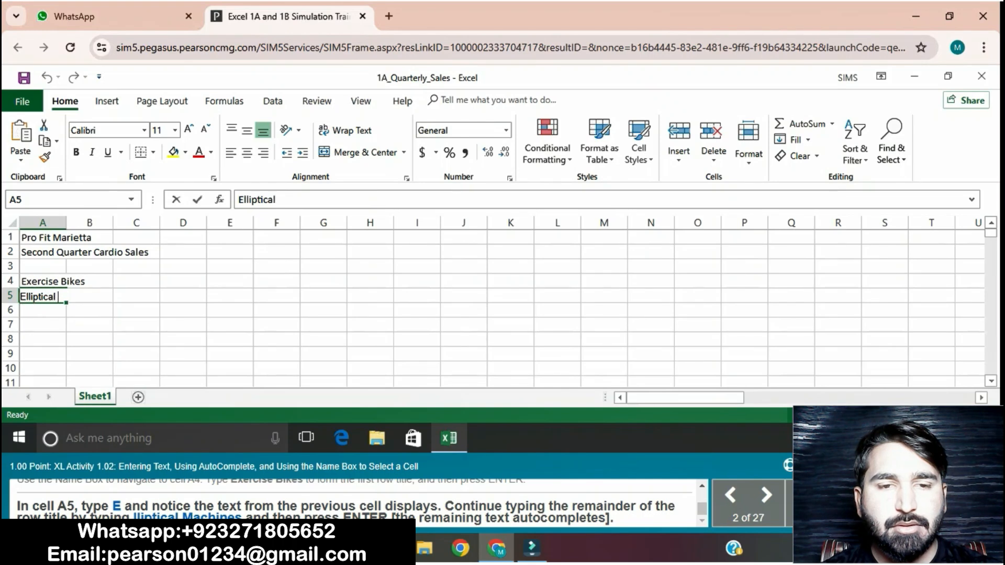
type(" Ma")
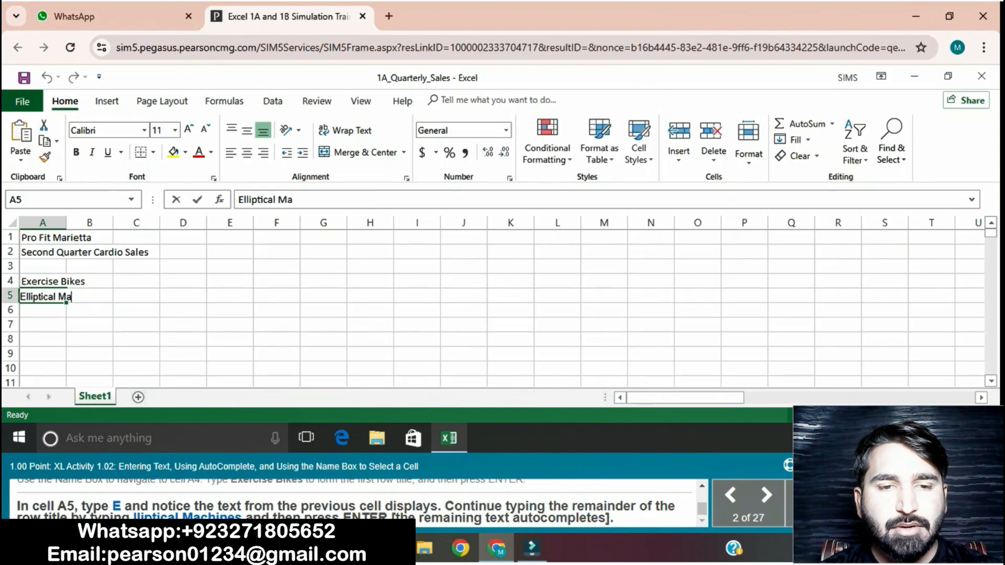
type("chines")
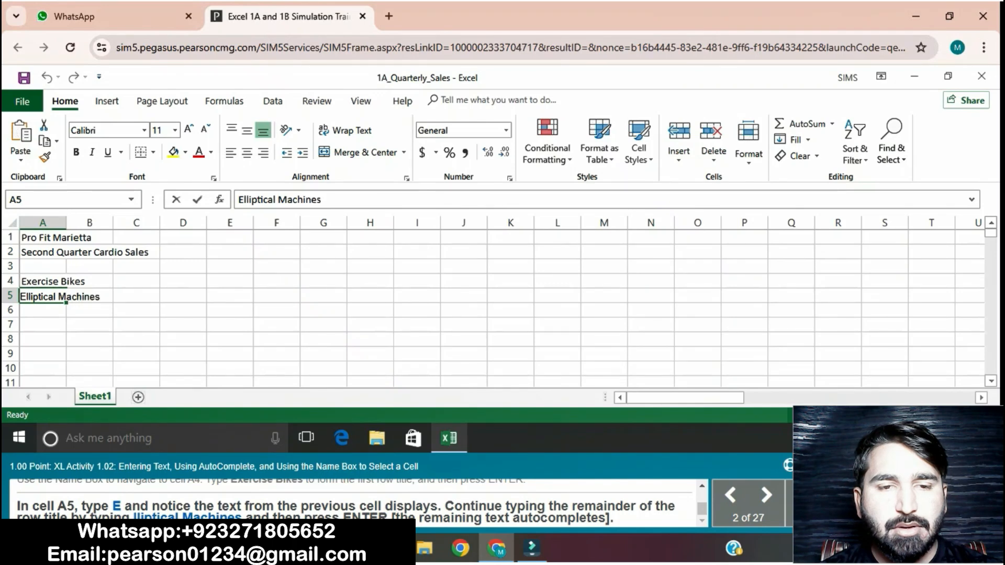
key("Return")
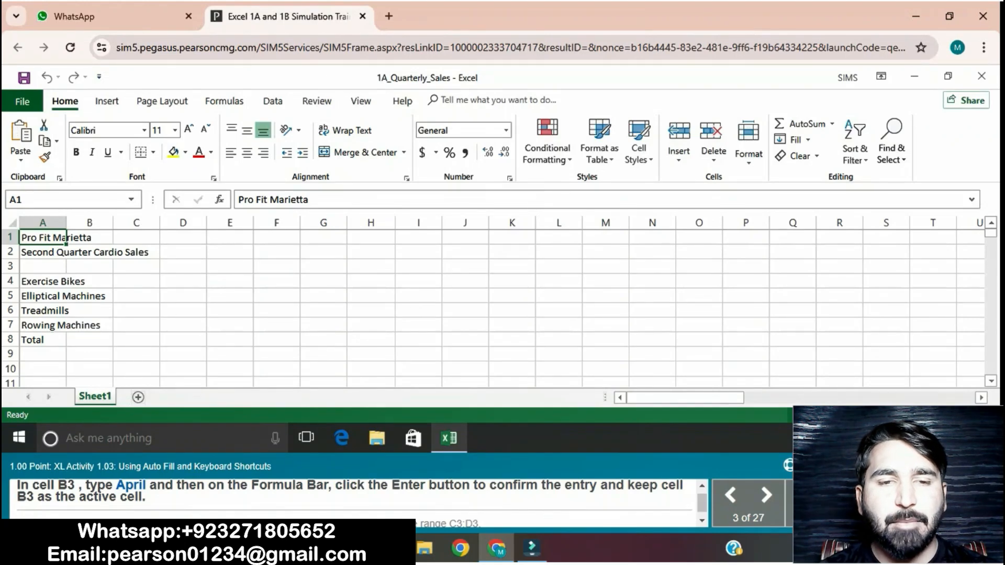
- Enter April in cell B3 and auto-fill the months May and June across the range C3:D3
left_click(90, 267)
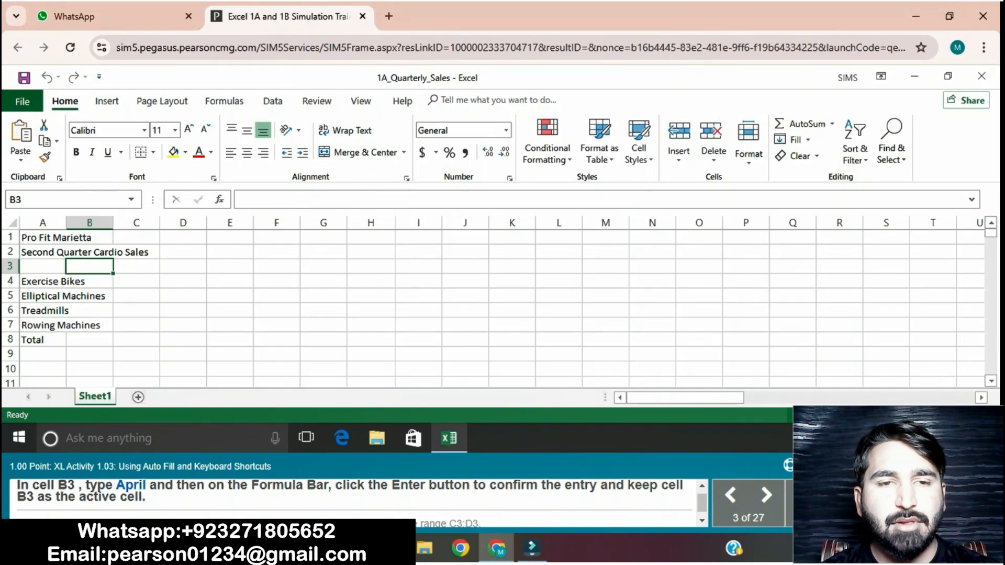
type("Ap")
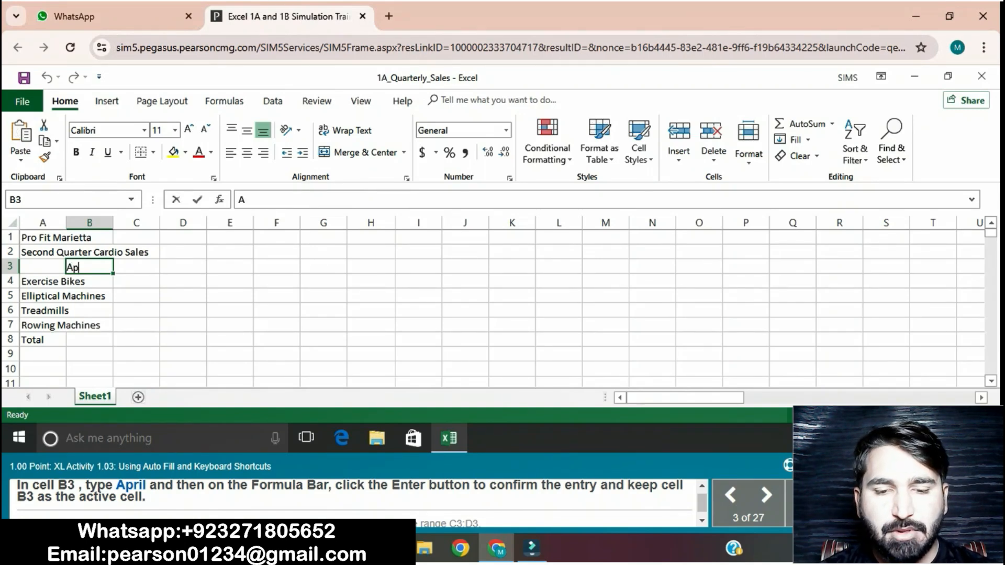
type("ril")
key("Return")
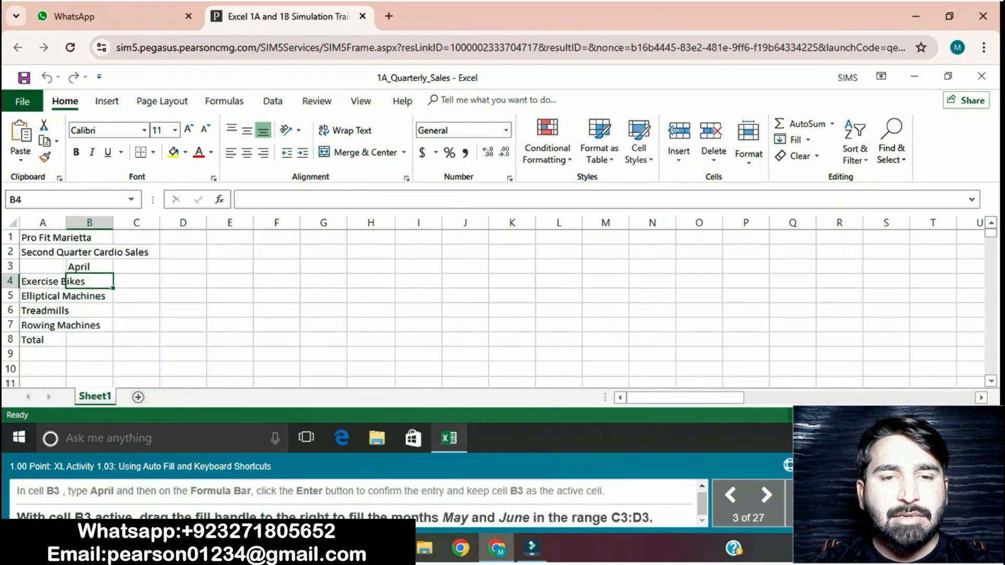
left_click(90, 267)
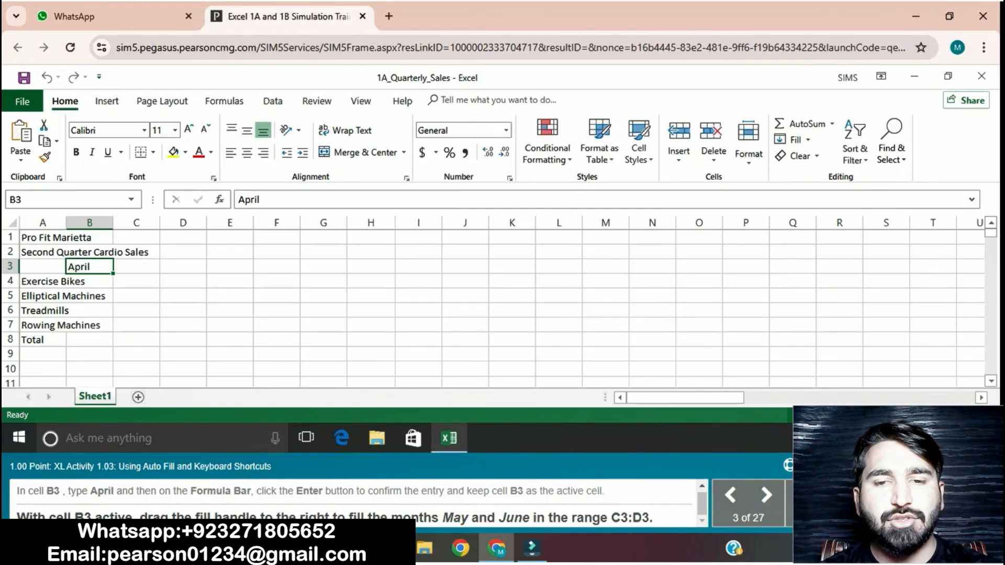
left_click_drag(113, 273, 205, 270)
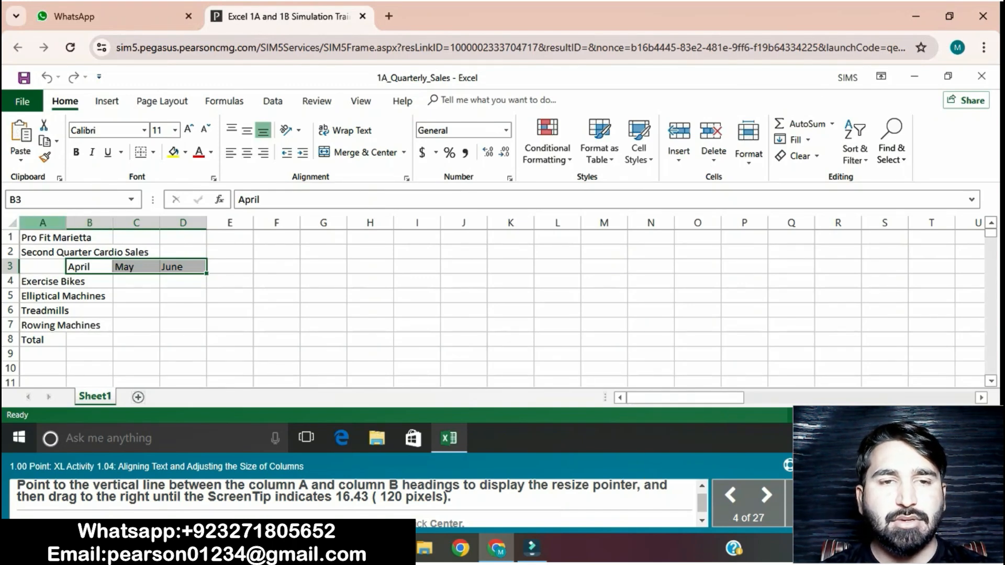
- Widen column A to 16.43 (120 pixels)
left_click_drag(66, 222, 97, 222)
left_click_drag(102, 222, 111, 222)
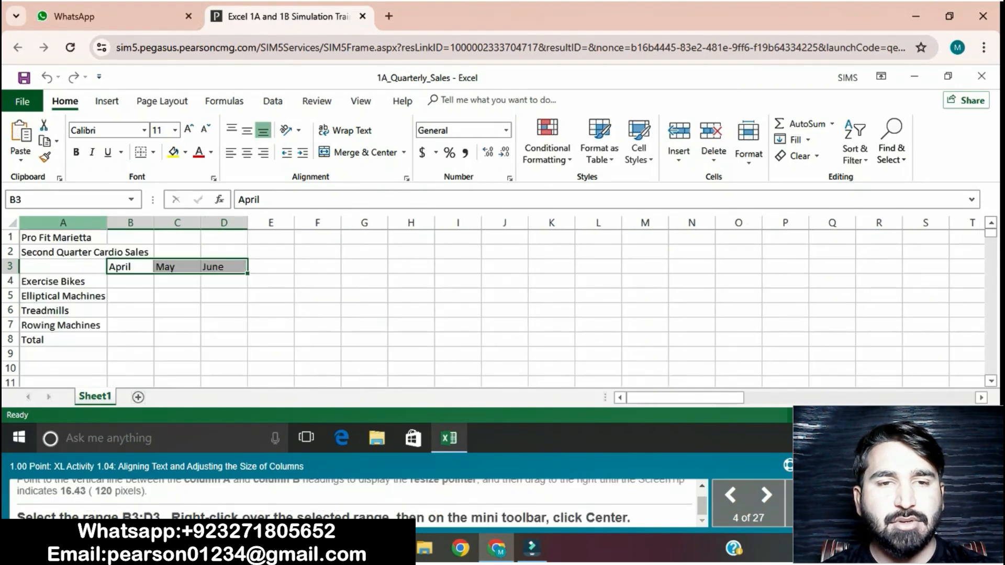
left_click(224, 369)
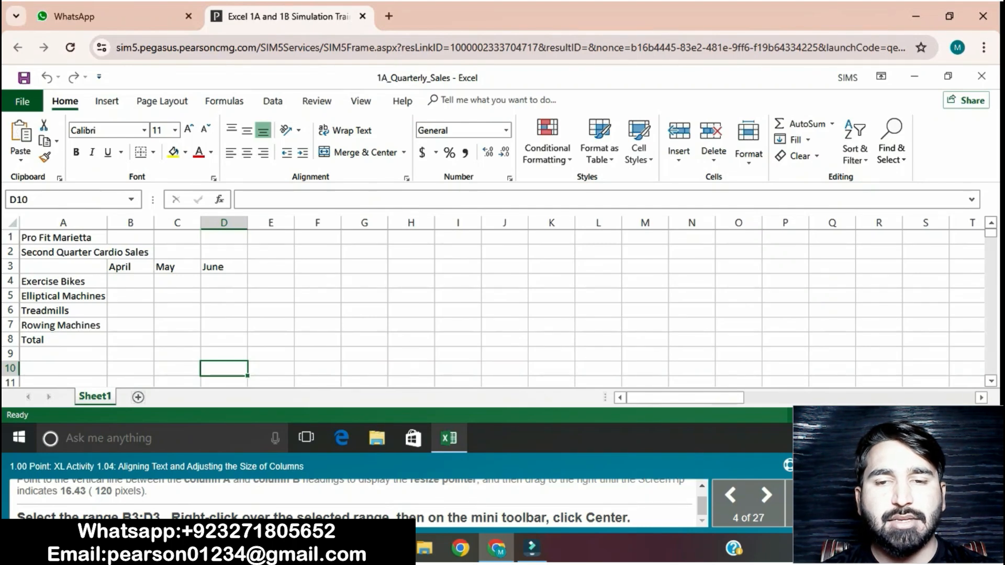
- Center the month headings April, May and June in the range B3:D3
left_click(130, 267)
left_click_drag(130, 266, 224, 267)
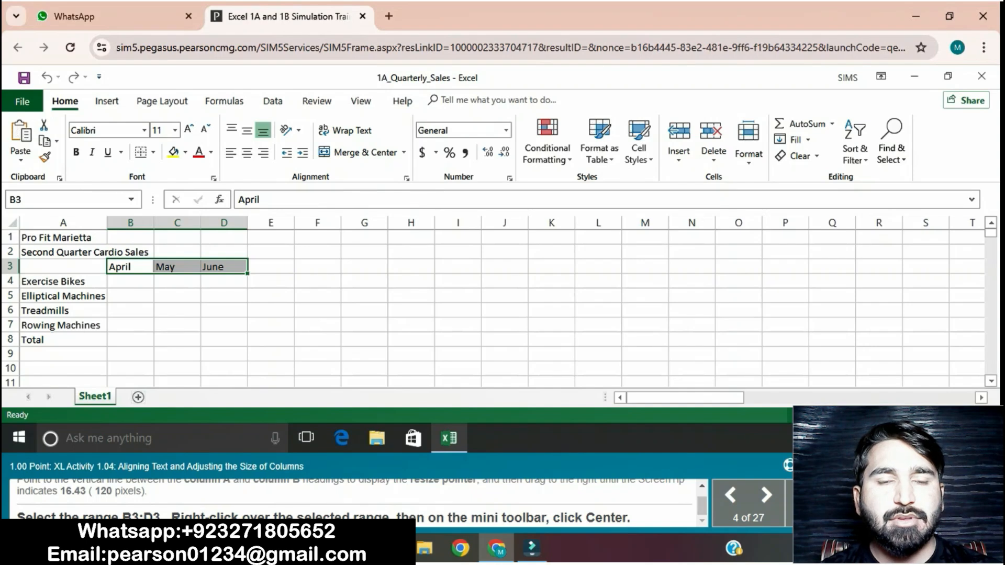
right_click(209, 267)
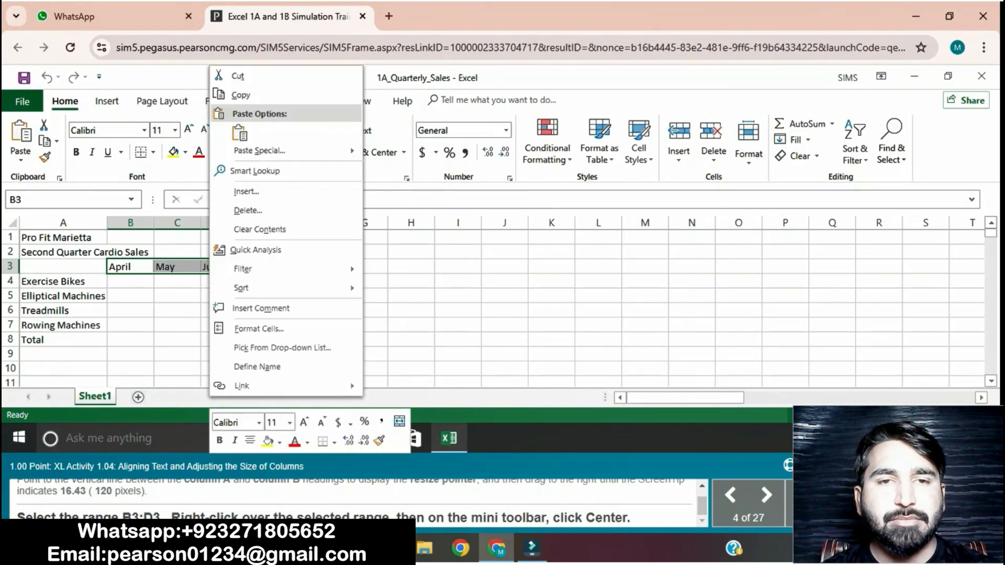
left_click(249, 440)
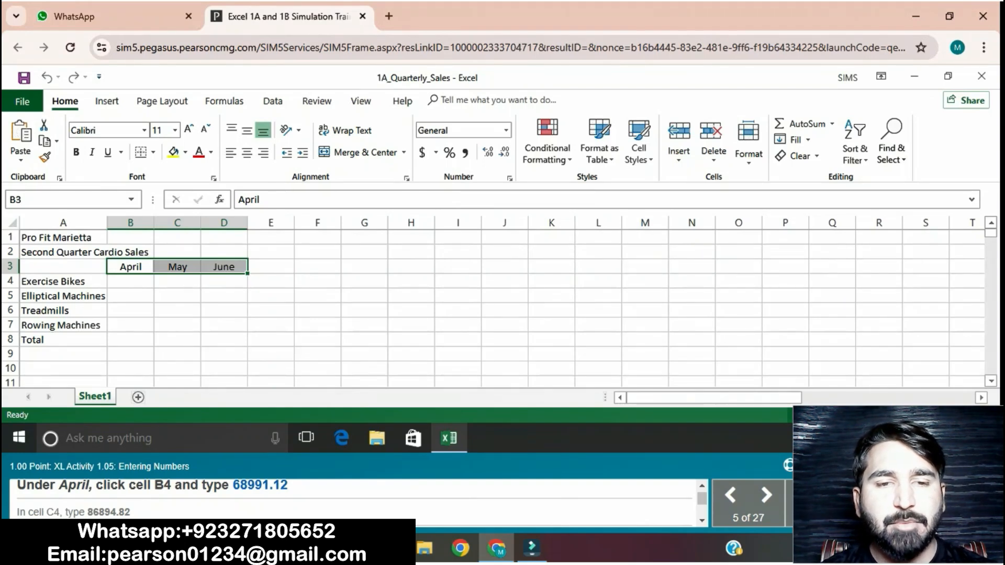
- Enter 68991.12 in cell B4 as the April sales of Exercise Bikes
left_click(131, 281)
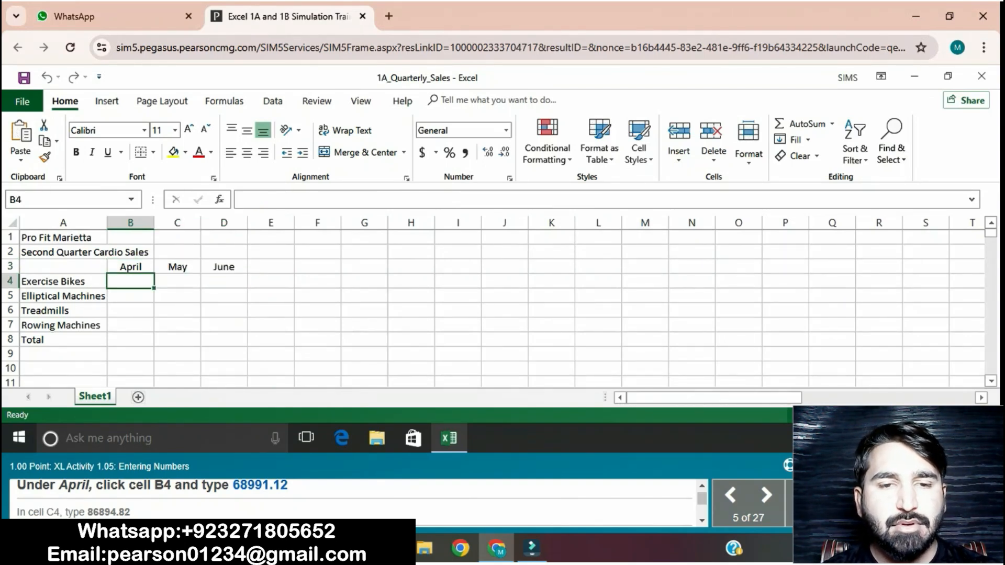
type("6")
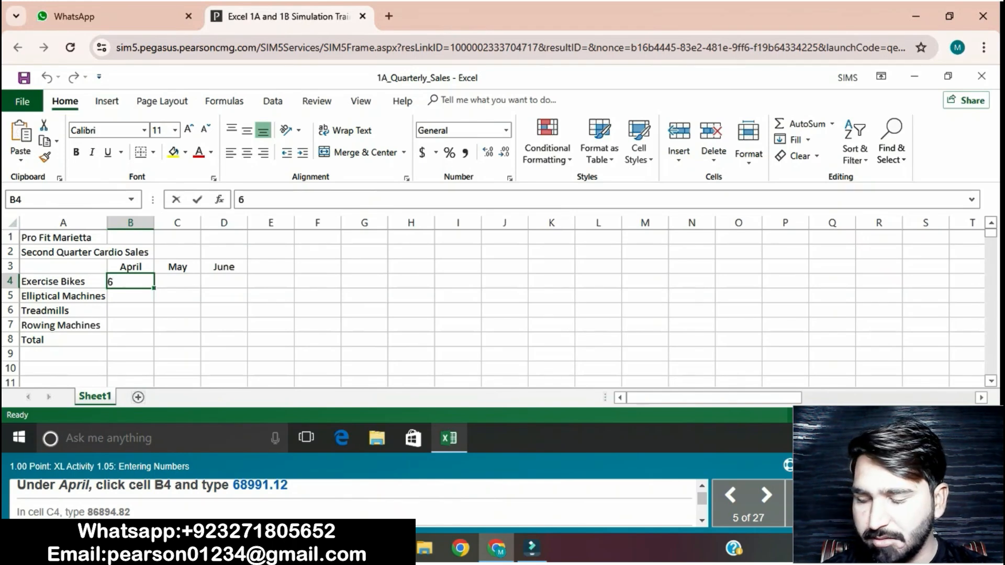
type("8991")
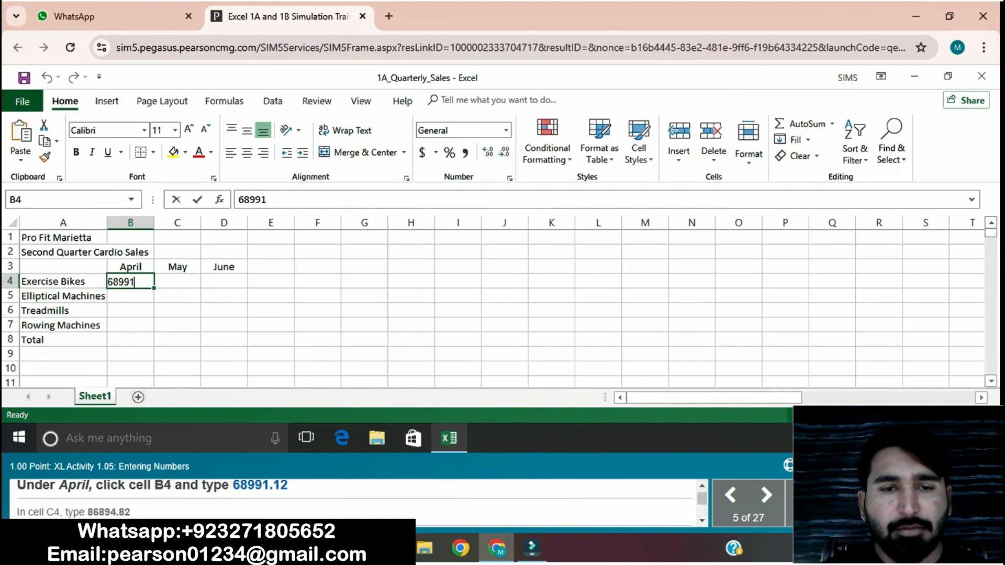
type(".12")
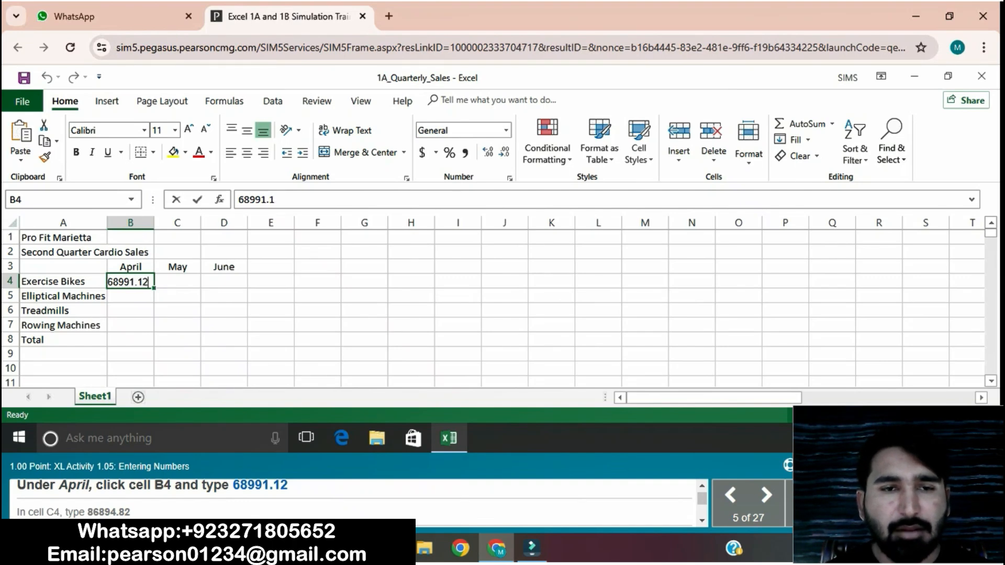
key("Return")
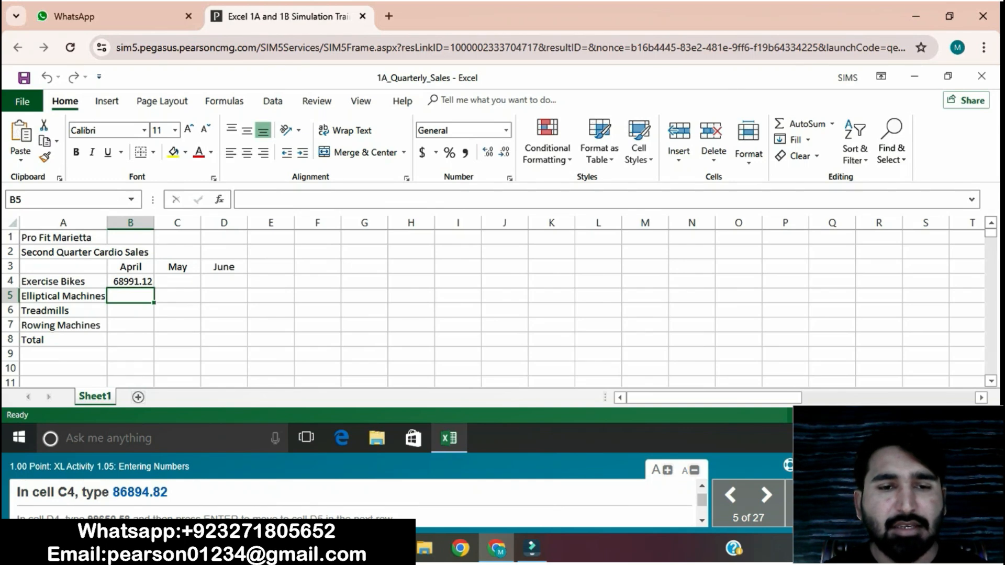
- Enter 86894.82 in cell C4 as the May sales of Exercise Bikes
left_click(177, 281)
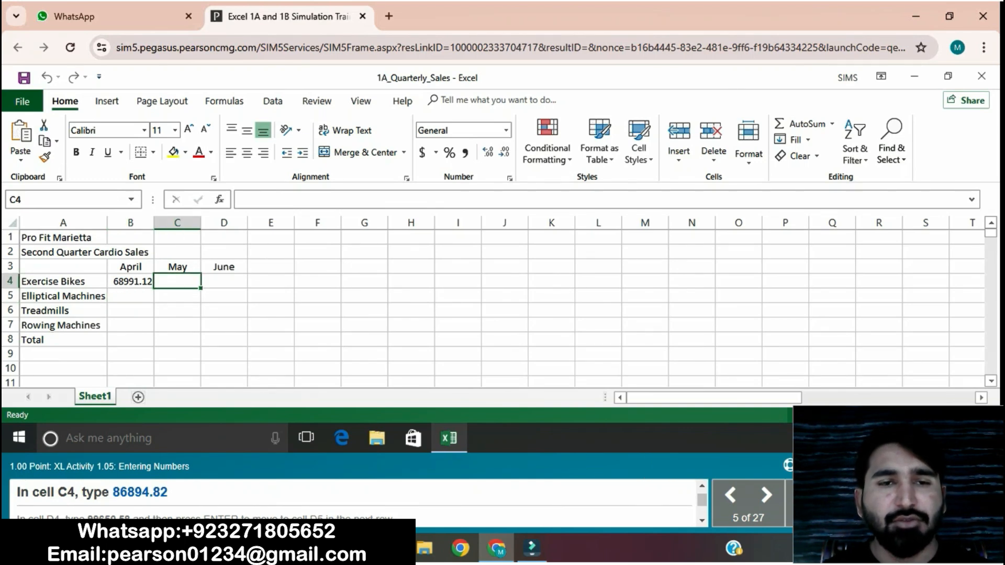
type("86")
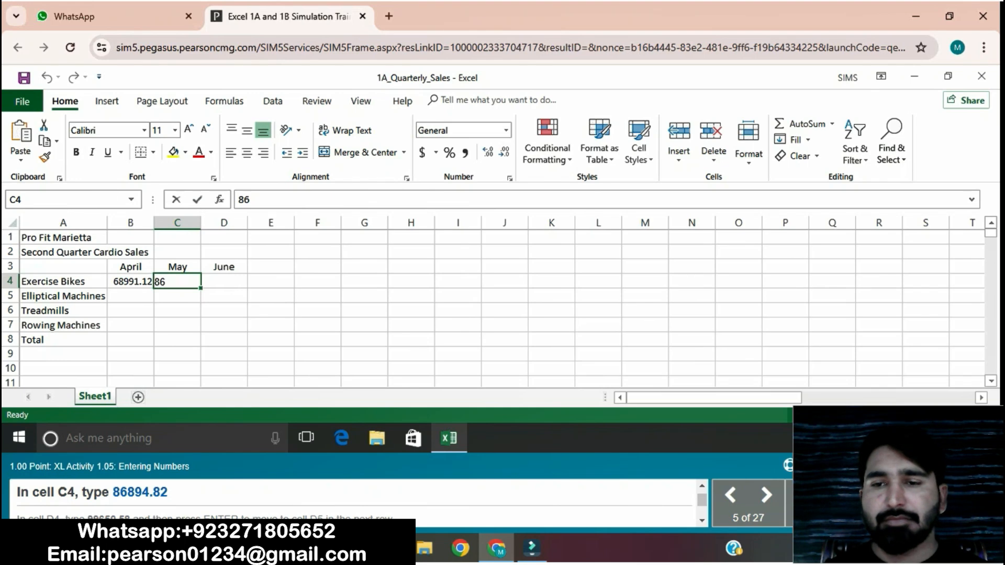
type("894.8")
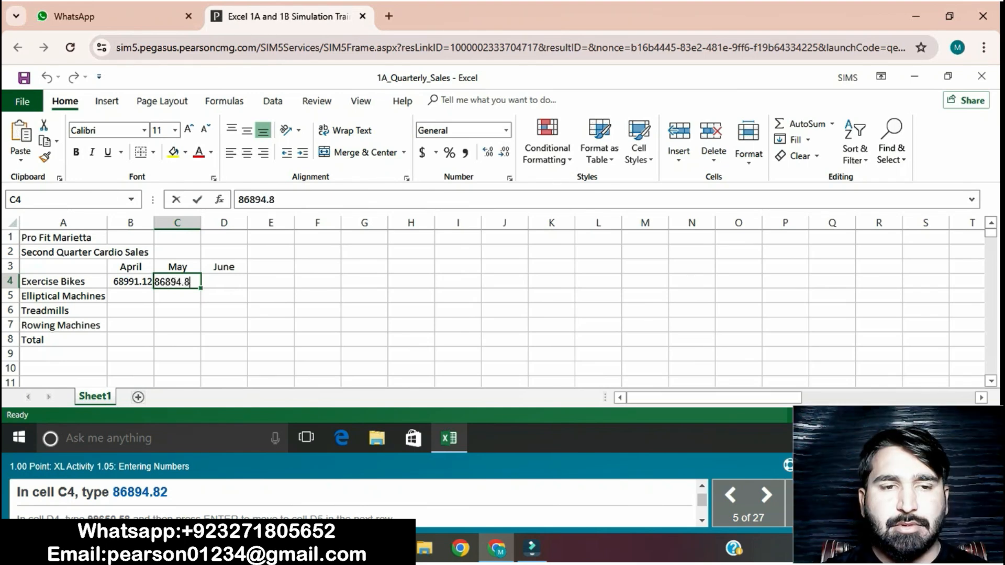
type("2")
key("Return")
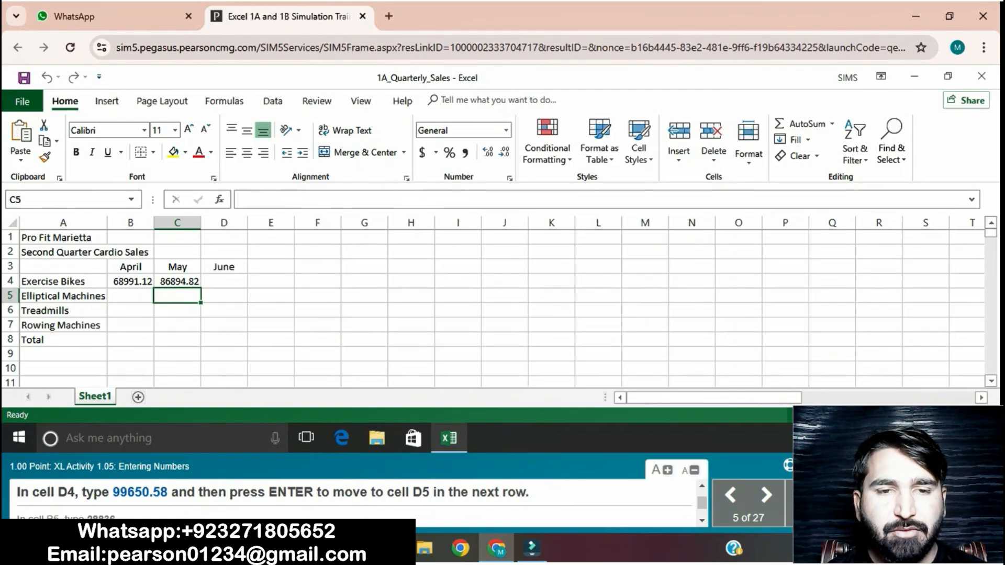
- Enter 99650.58 in cell D4 as the June sales of Exercise Bikes
left_click(224, 281)
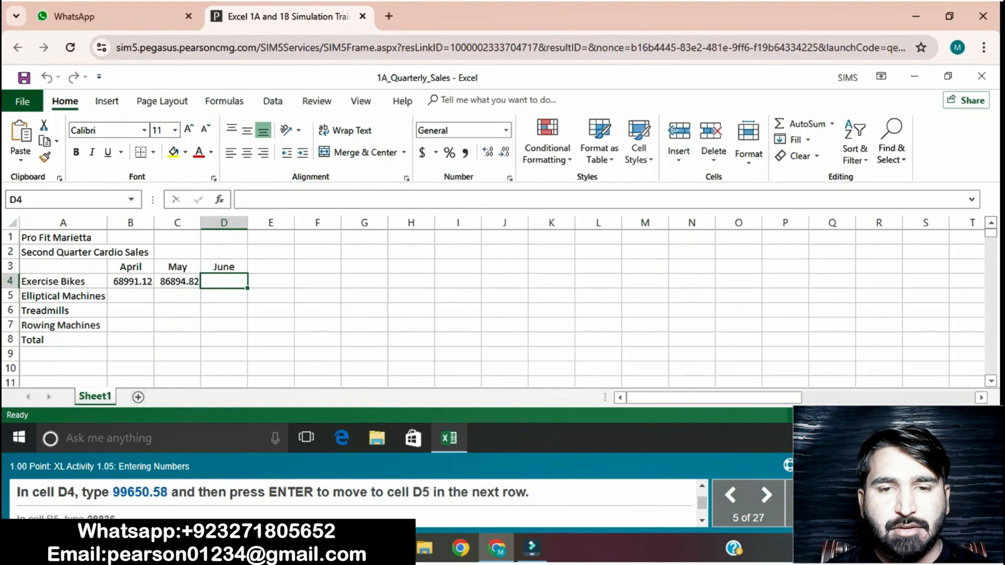
type("996")
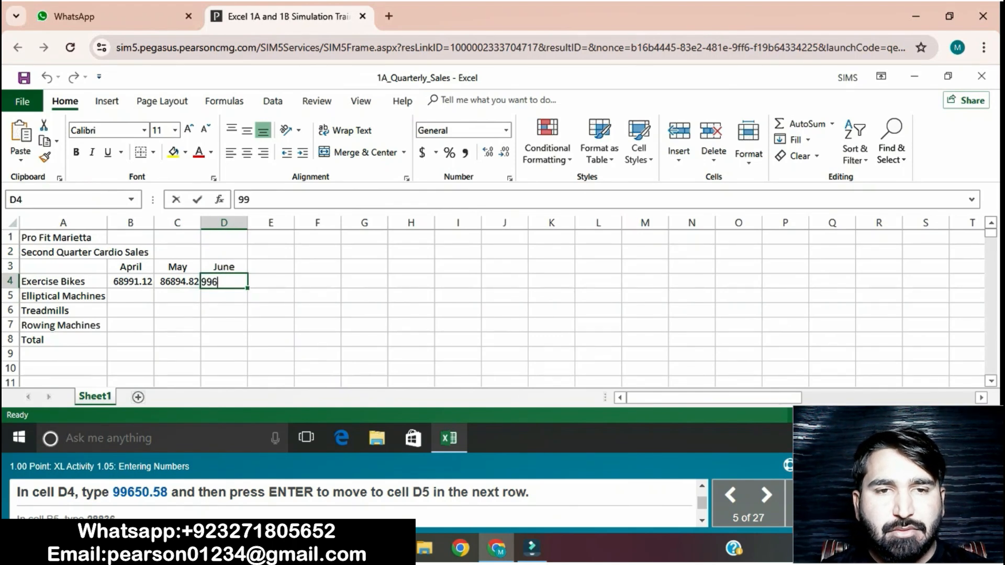
type("50")
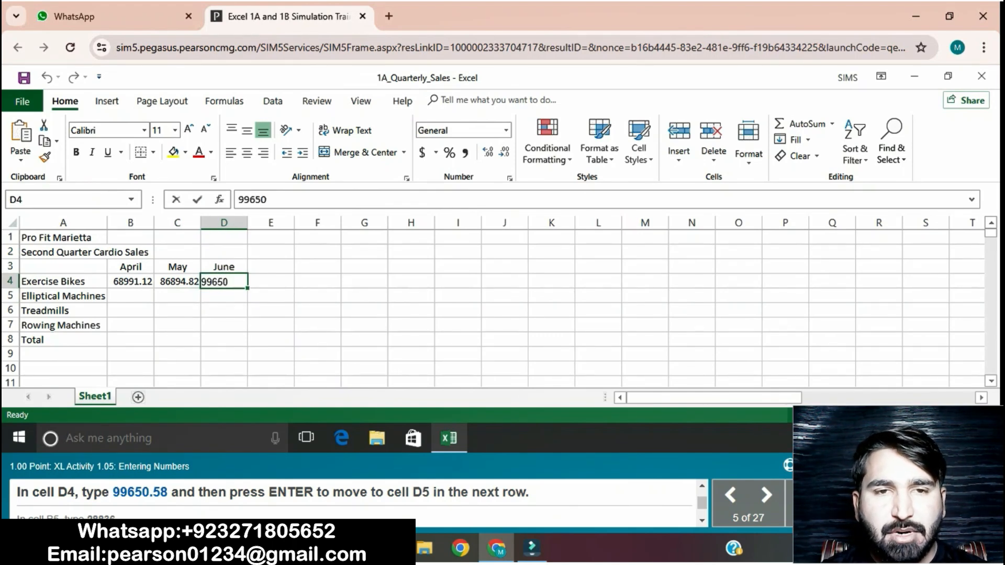
type(".58")
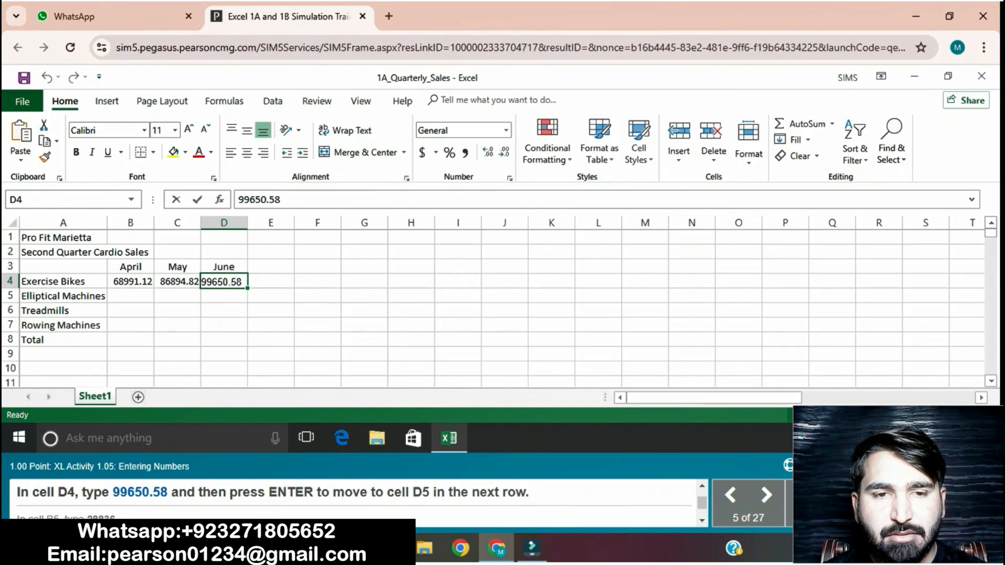
key("Return")
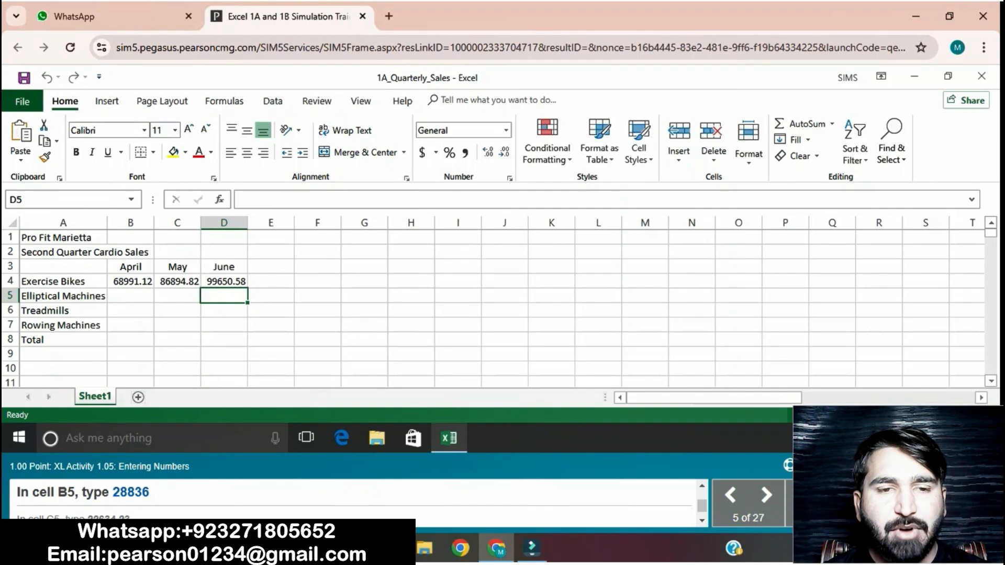
- Enter 28836 in cell B5 as the April sales of Elliptical Machines
left_click(131, 296)
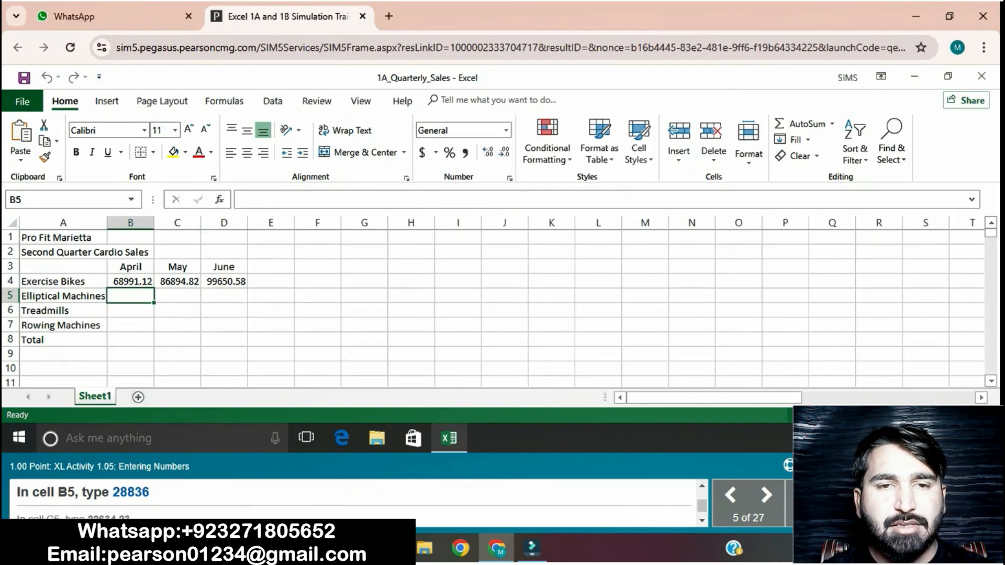
type("288")
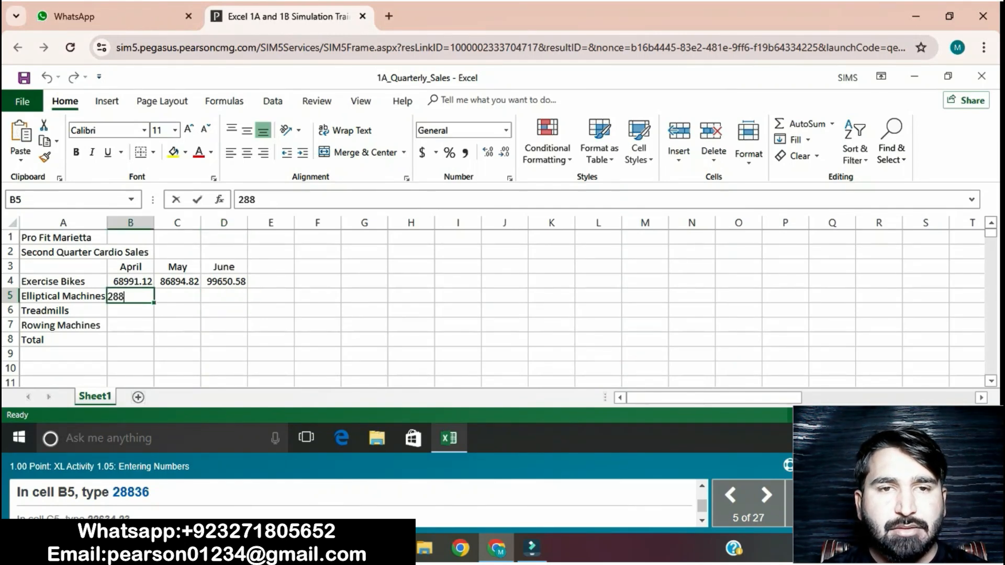
type("36")
key("Return")
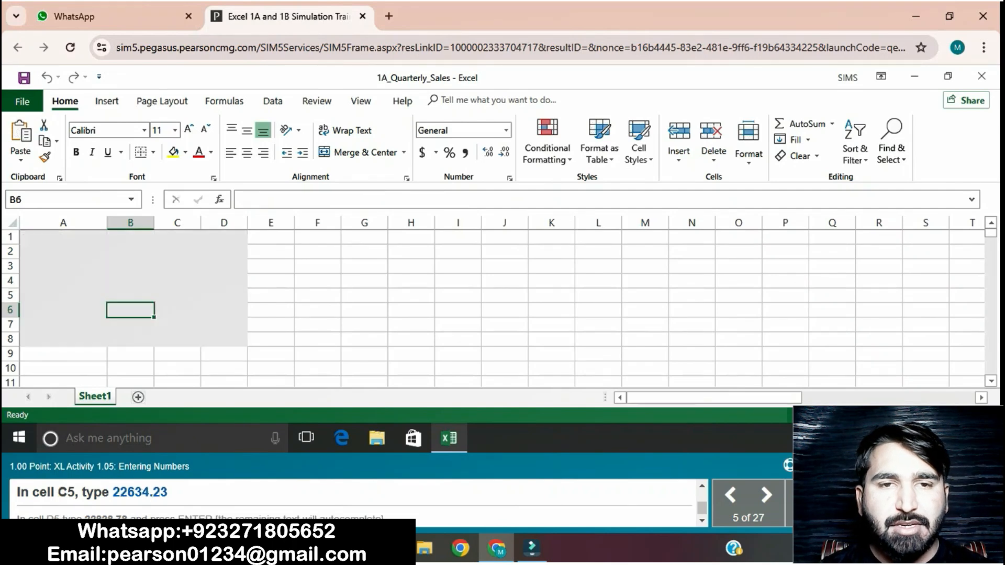
- Enter 22634.23 in cell C5 as the May sales of Elliptical Machines
left_click(177, 297)
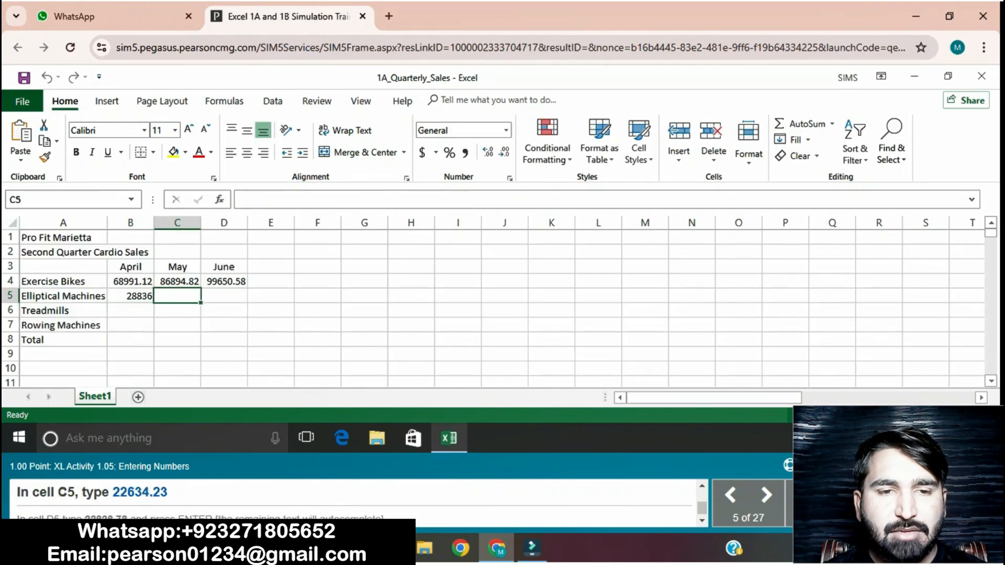
type("2263")
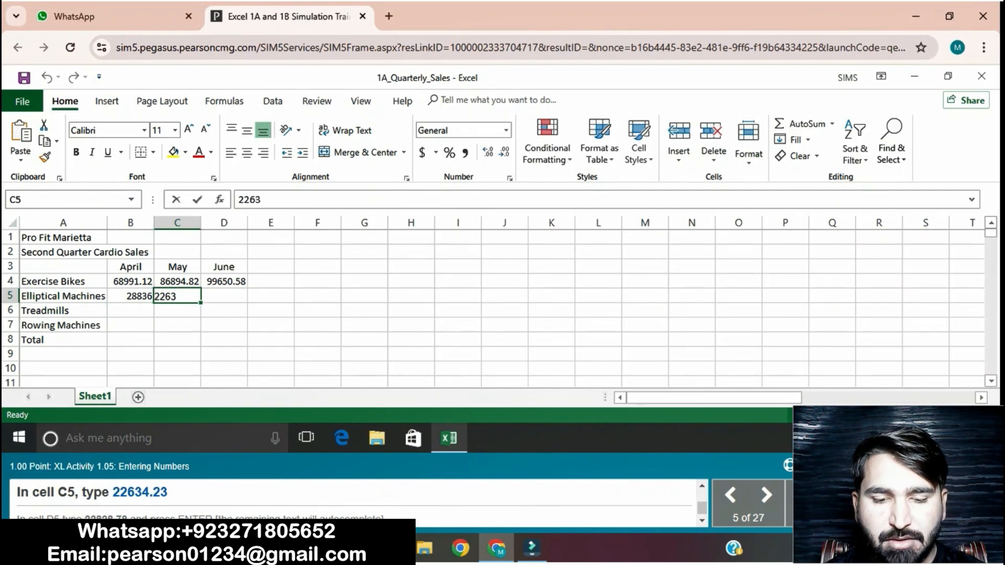
type("4.23")
key("Return")
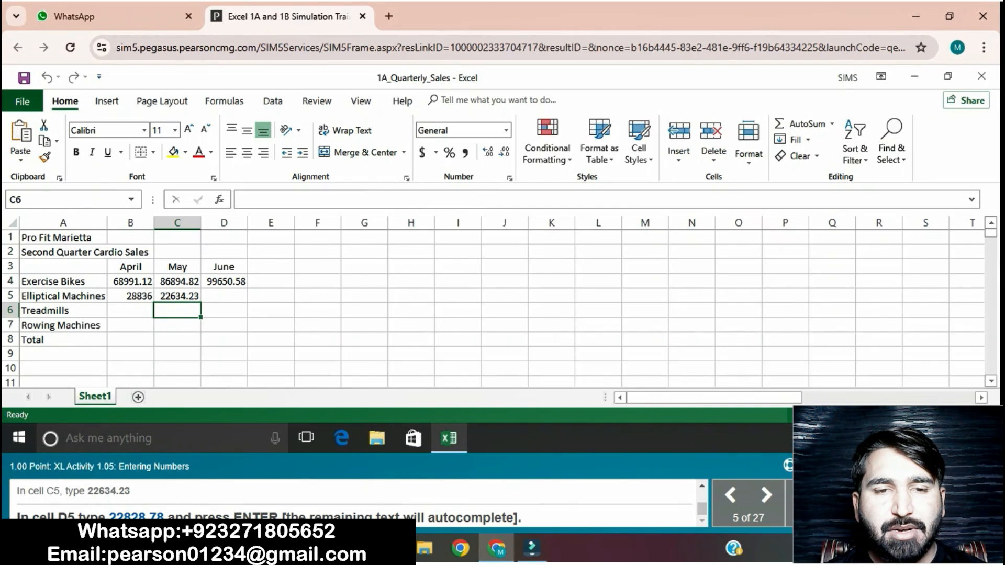
- Enter 22828.78 in cell D5 as the June sales of Elliptical Machines
left_click(224, 295)
type("22")
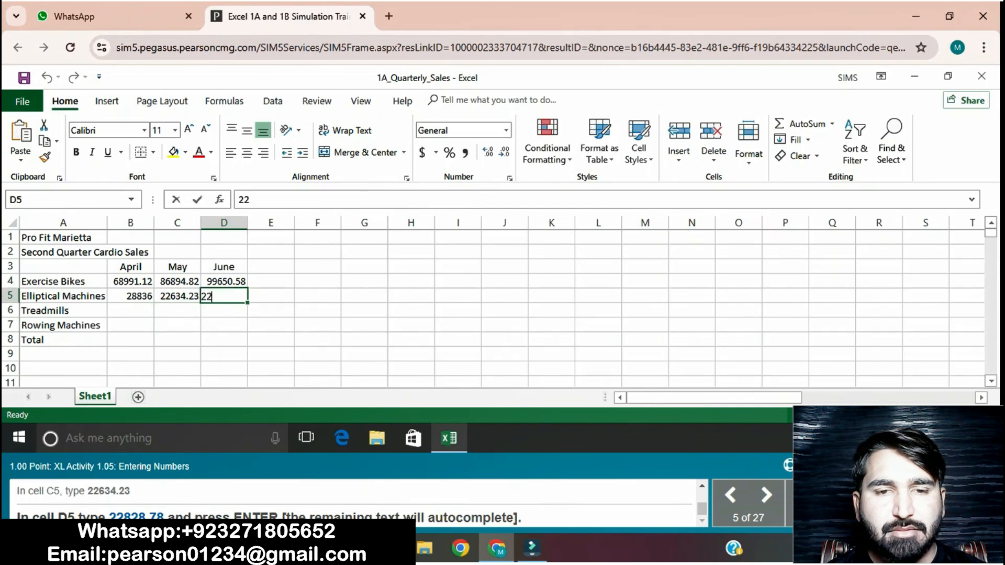
type("82")
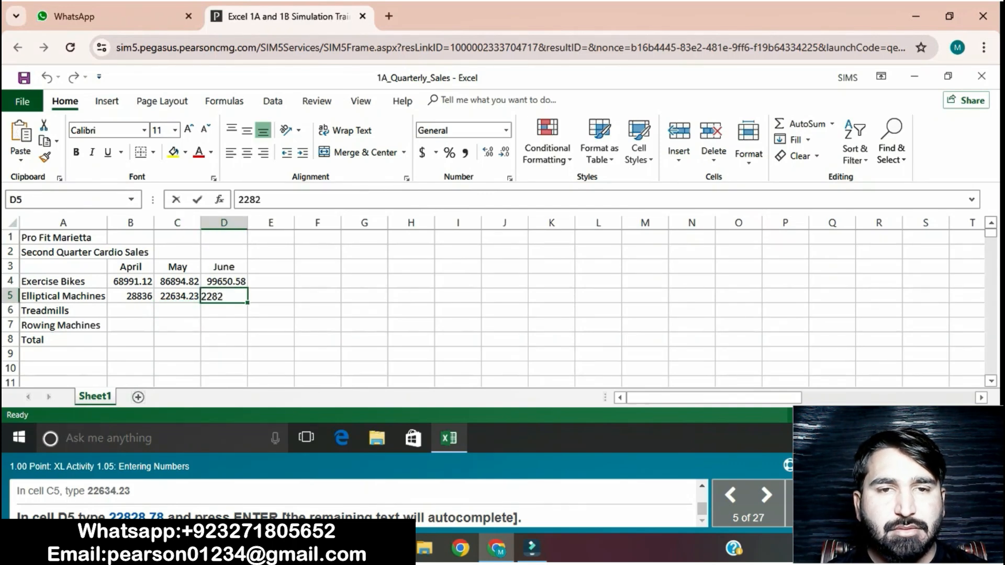
type("8.78")
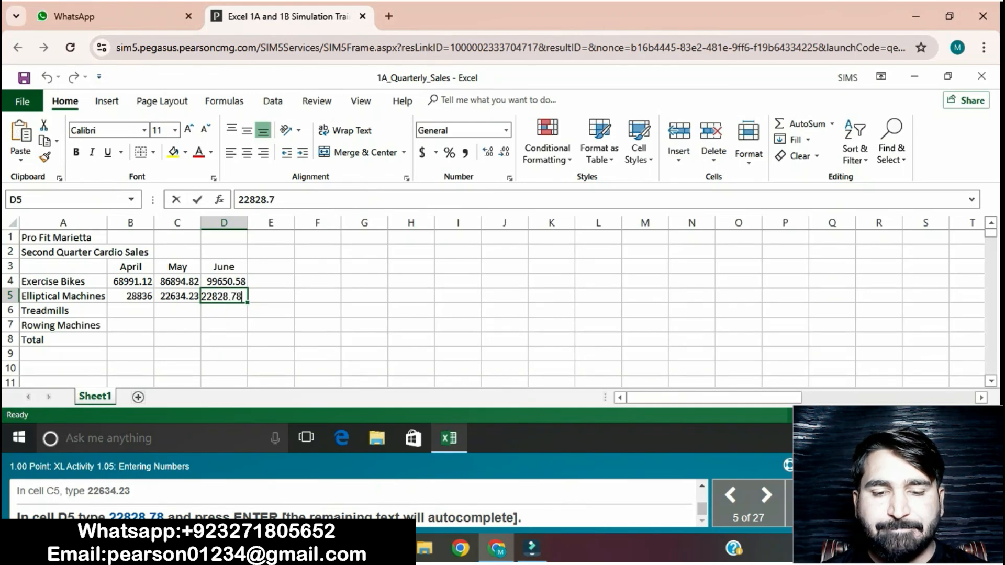
key("Return")
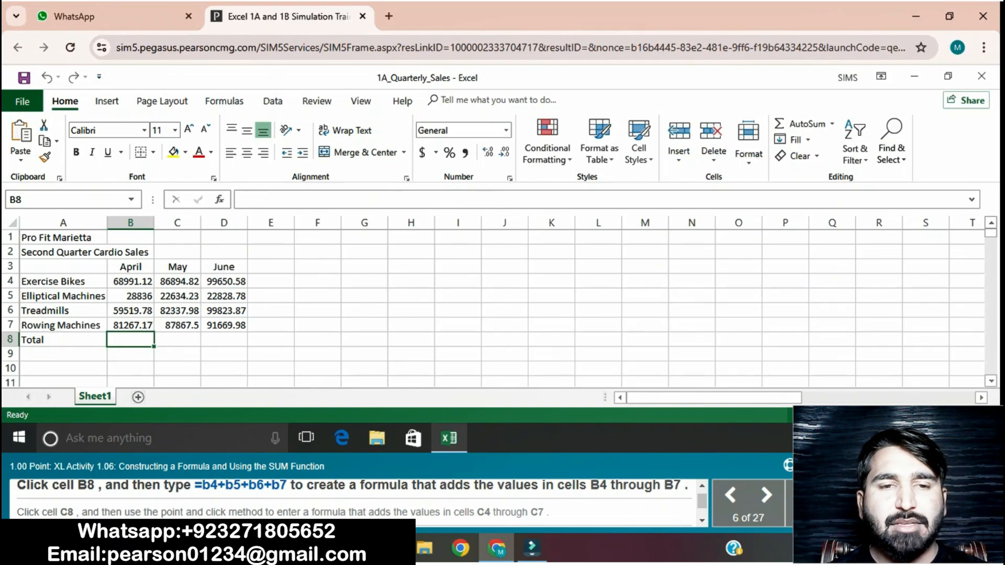
- Enter the formula =b4+b5+b6+b7 in cell B8 to total the April sales
type("=")
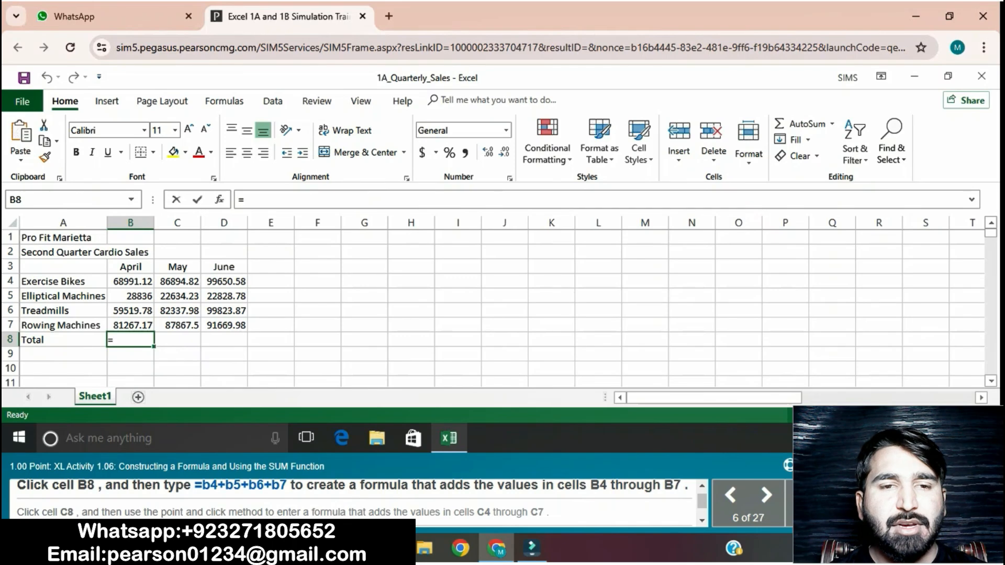
type("b")
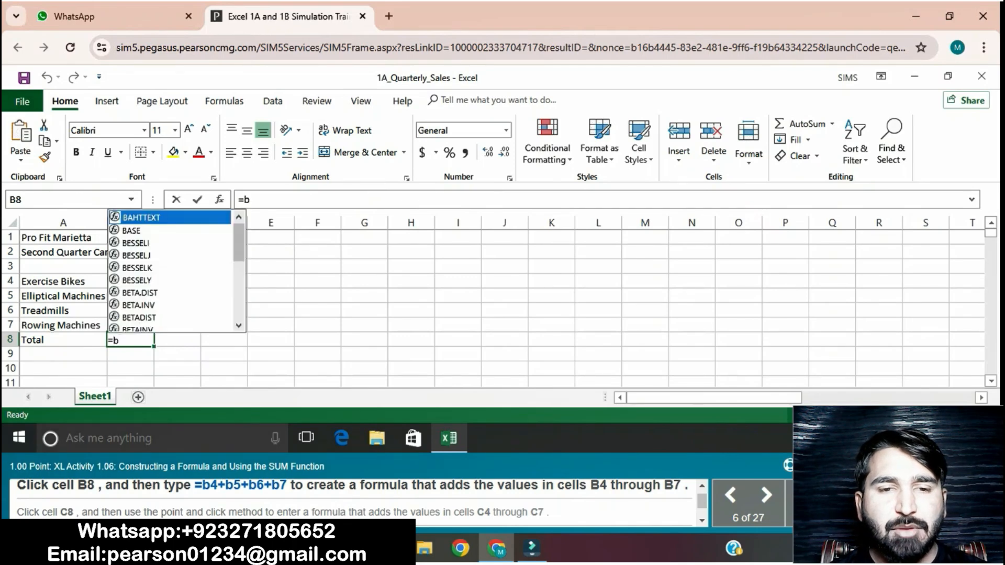
type("4+")
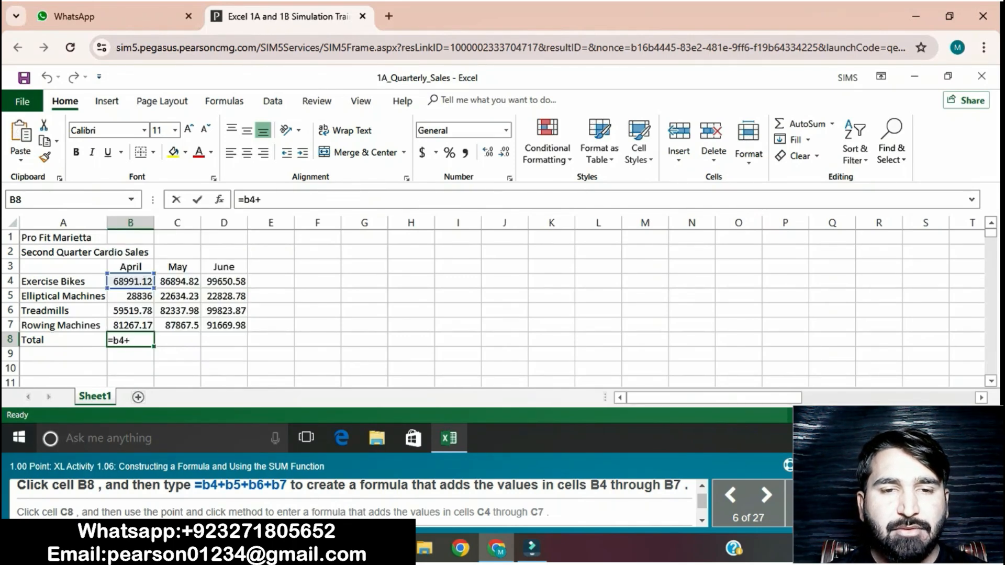
type("b5+b6")
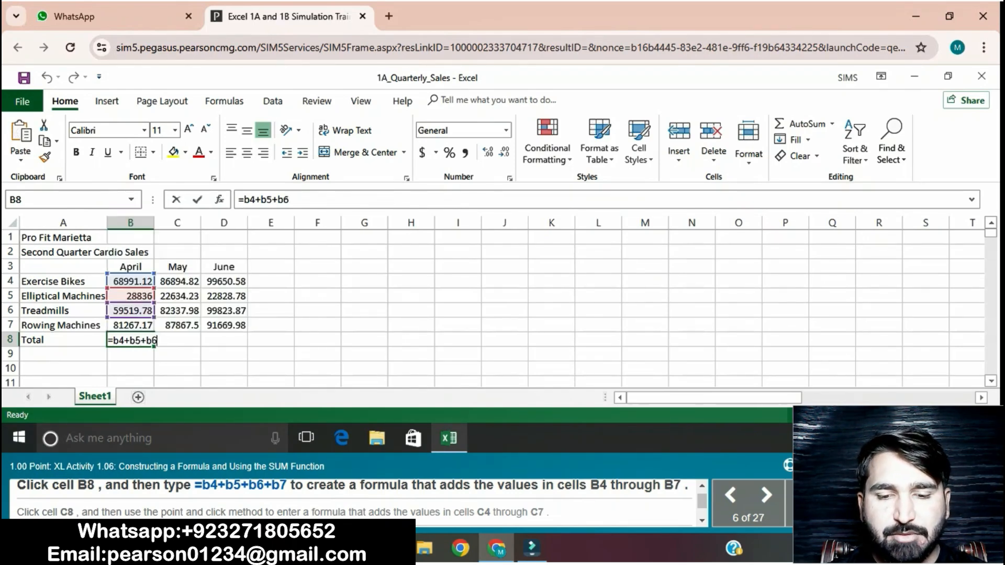
type("+b7")
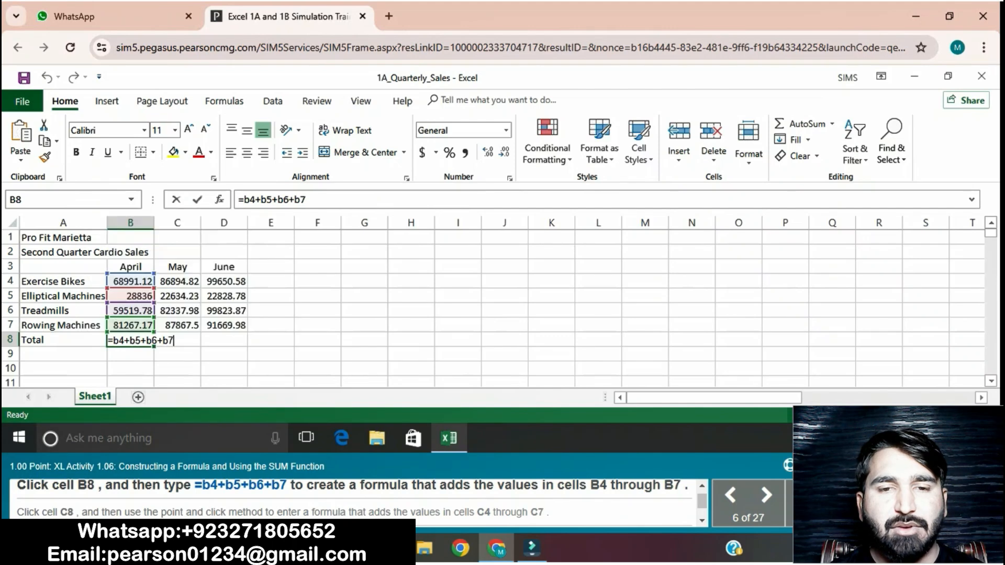
key("Return")
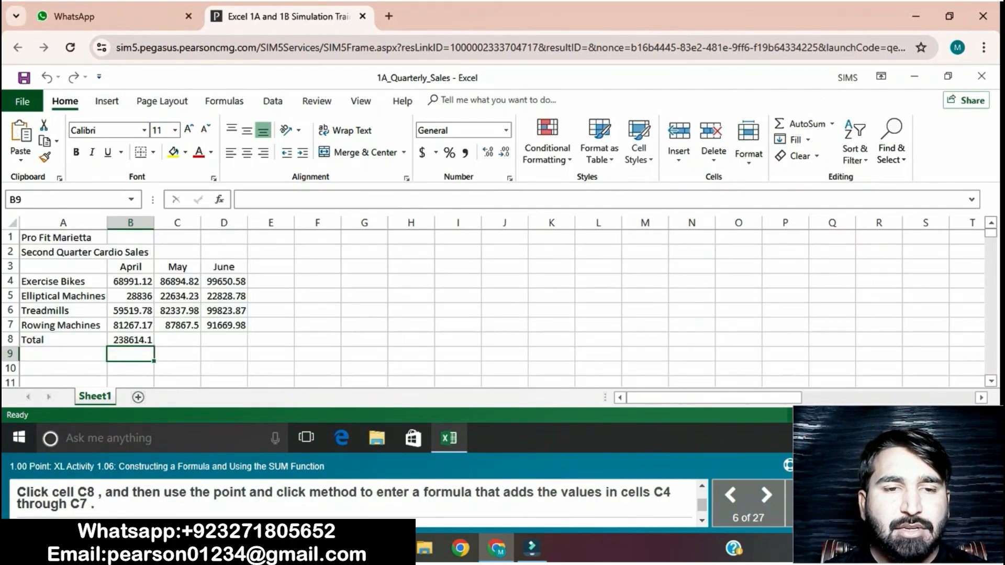
- Enter the formula =SUM(C4:C7) in cell C8 to total the May sales
key("Up")
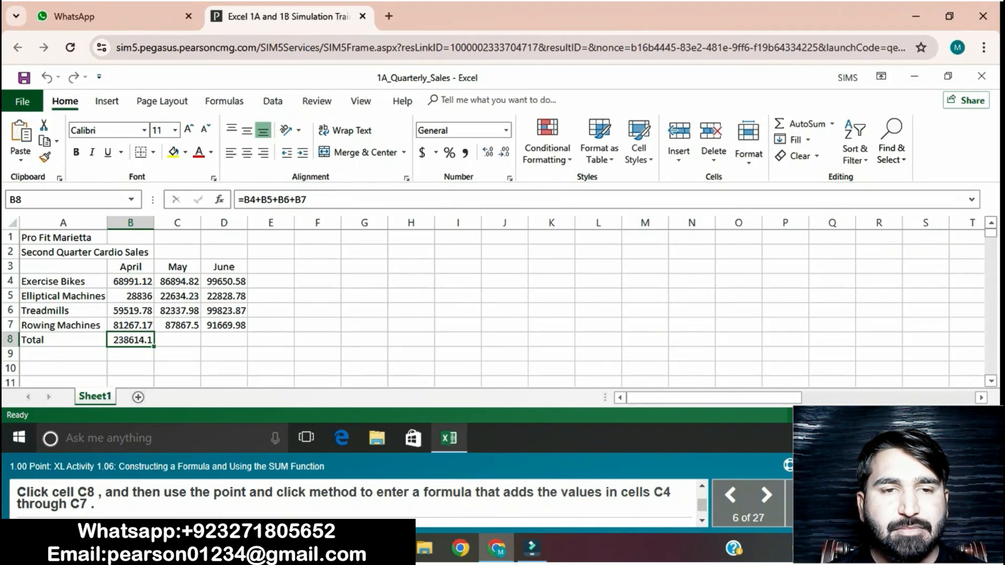
left_click(177, 340)
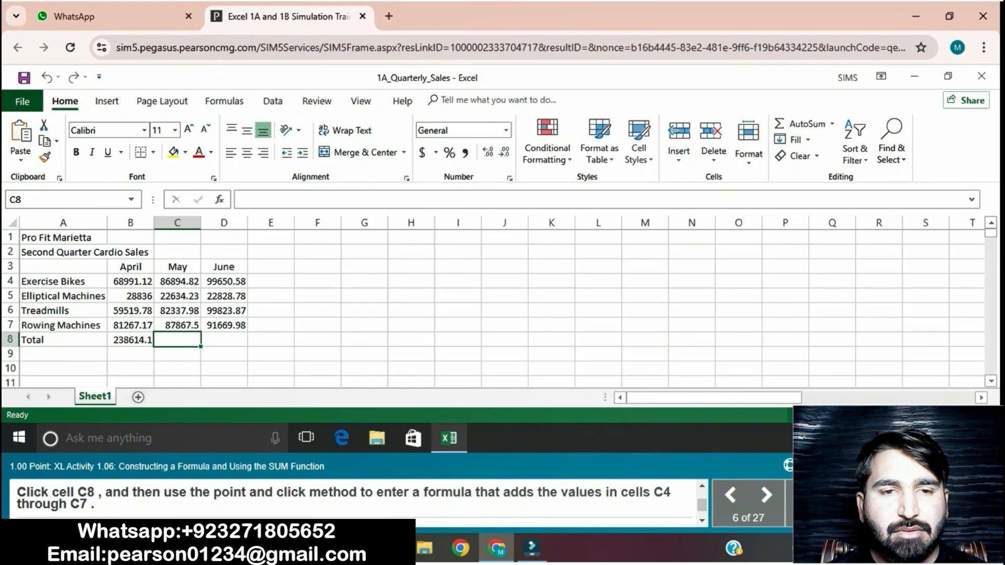
type("=")
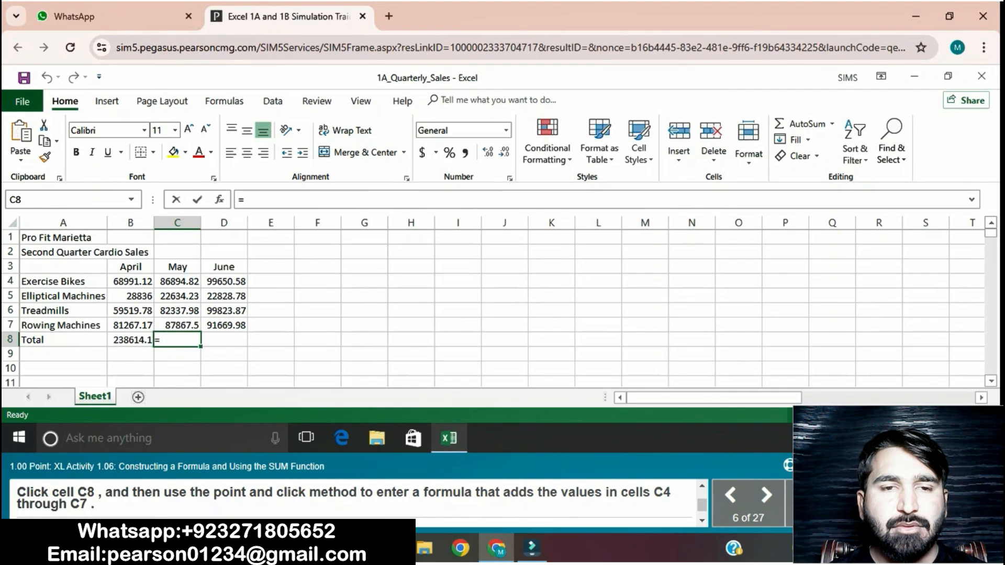
type("SUM")
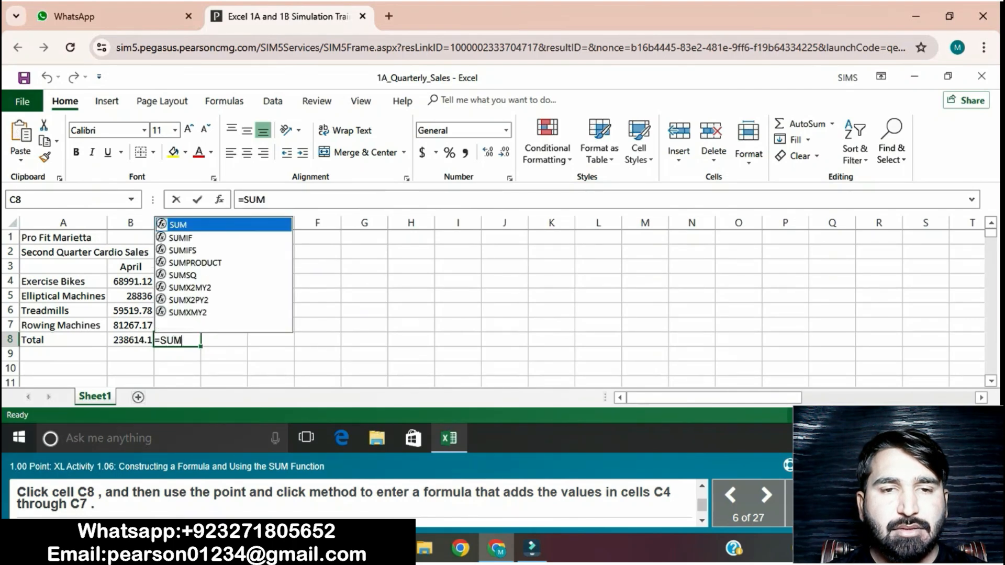
type("(")
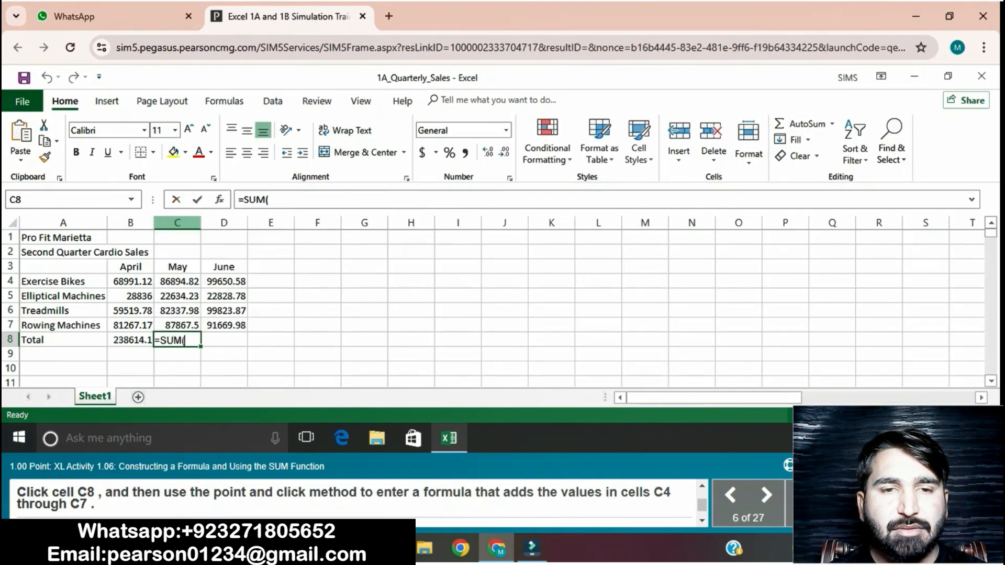
left_click_drag(177, 281, 177, 325)
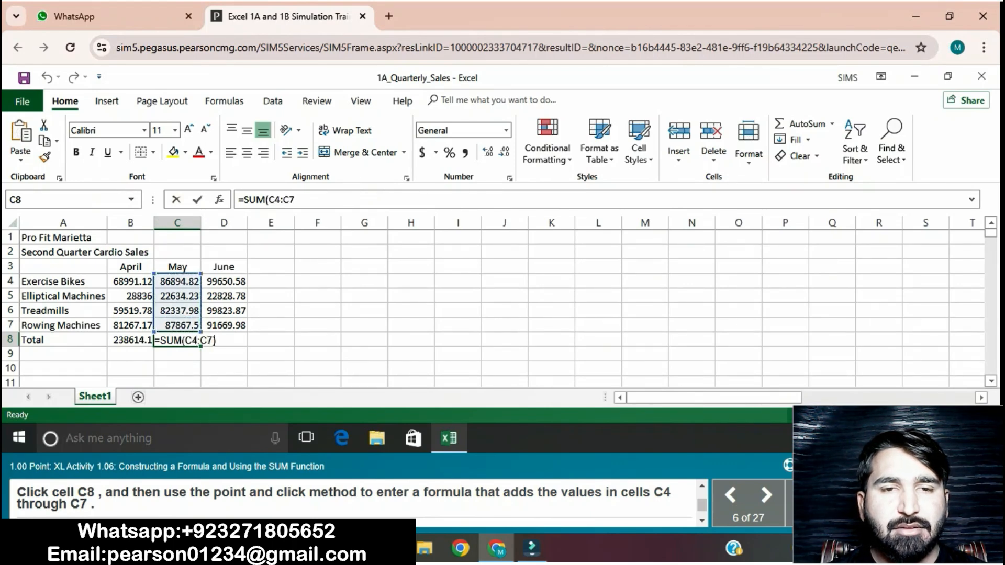
key("Return")
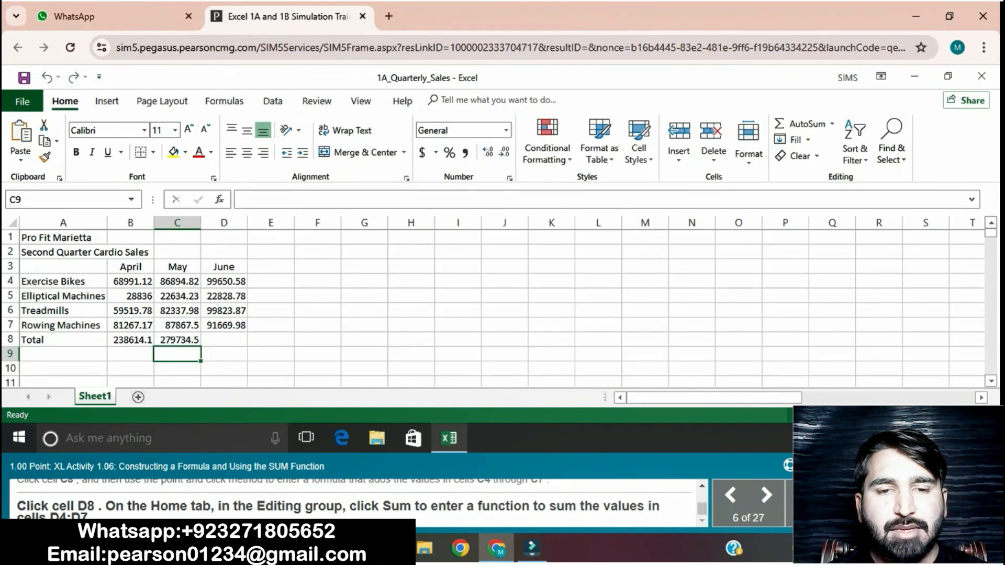
- Enter the formula =SUM(D4:D7) in cell D8 to total the June sales
left_click(224, 340)
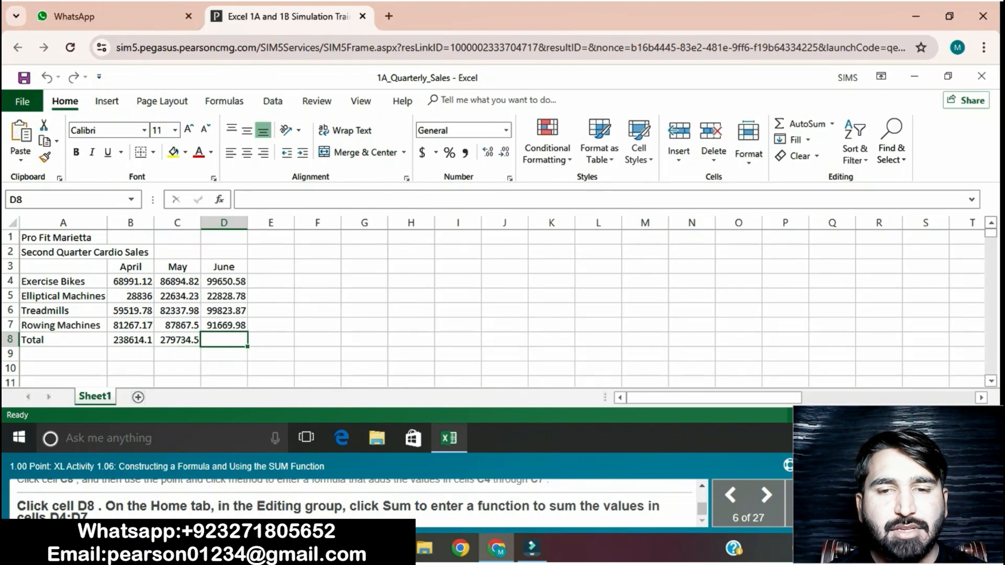
type("=")
type("SUM")
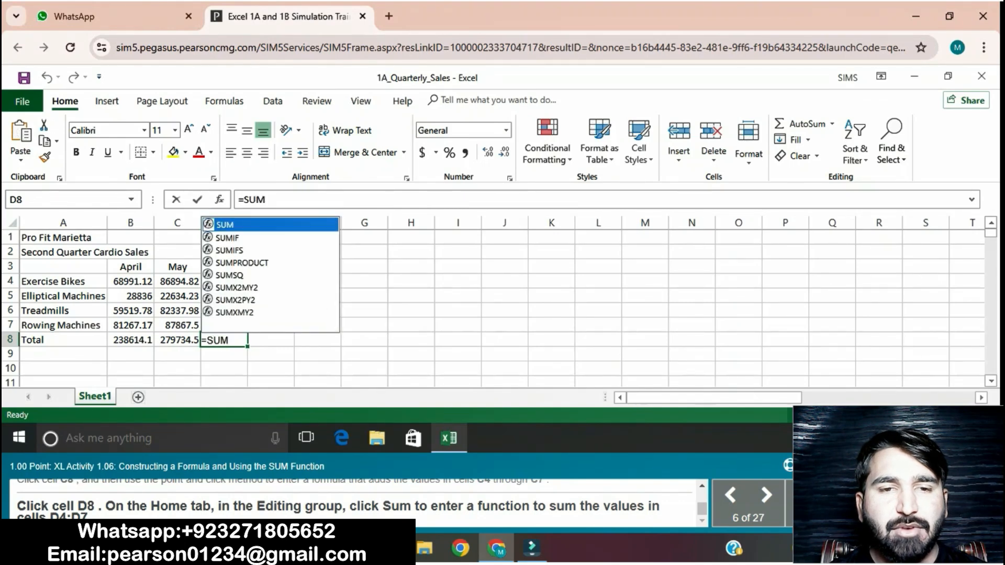
type("(")
left_click_drag(224, 282, 224, 325)
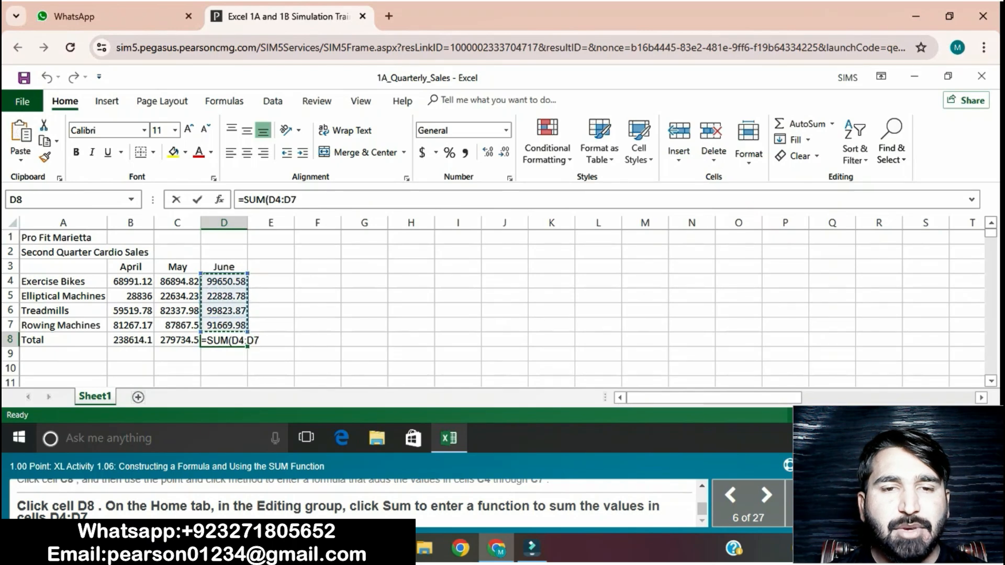
key("Return")
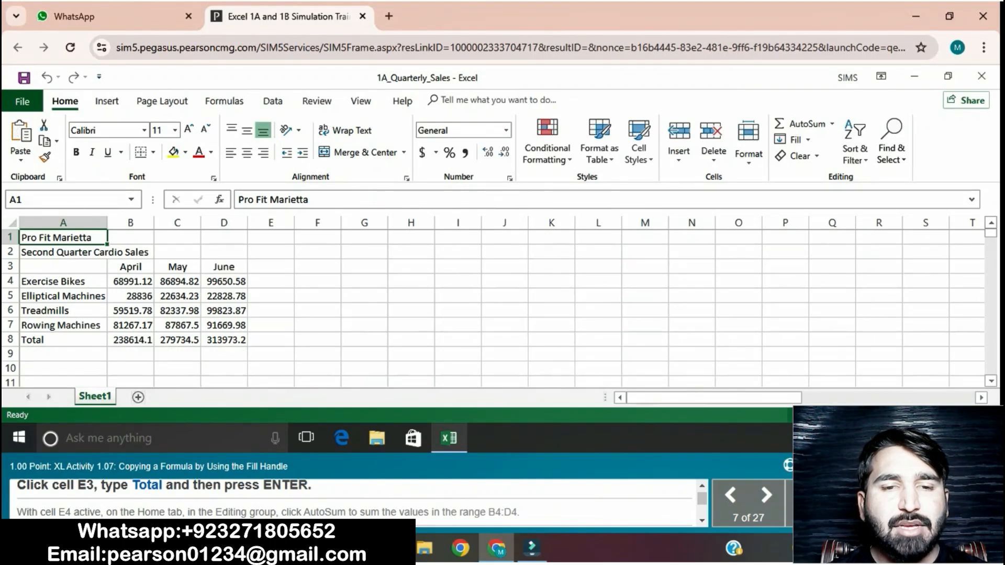
- Enter the column heading Total in cell E3
left_click(271, 267)
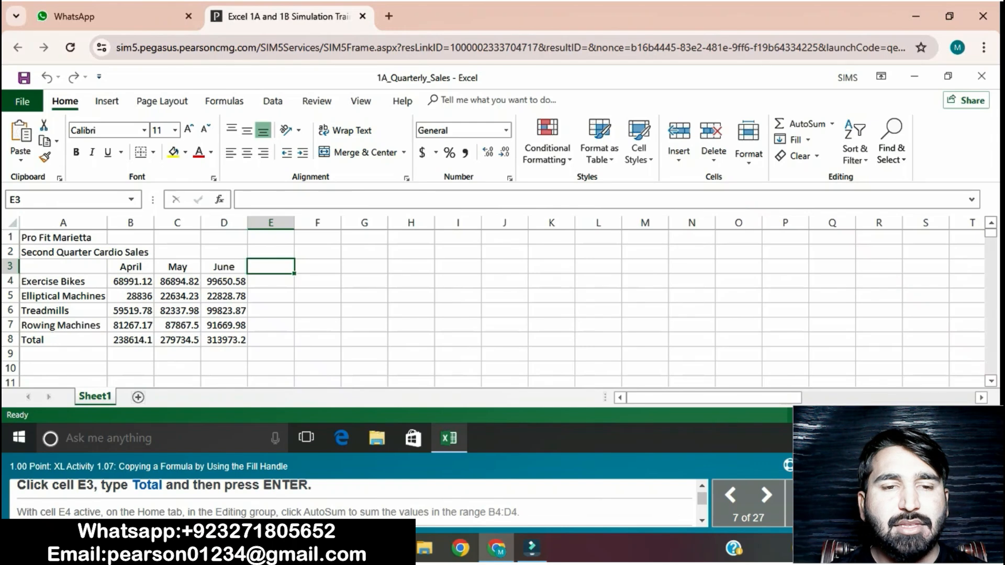
type("T")
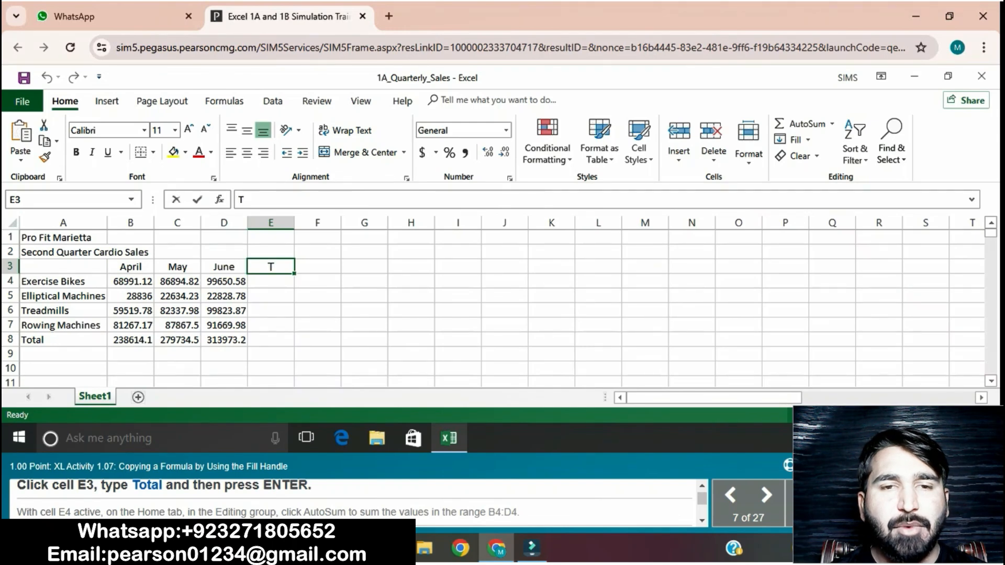
type("otal")
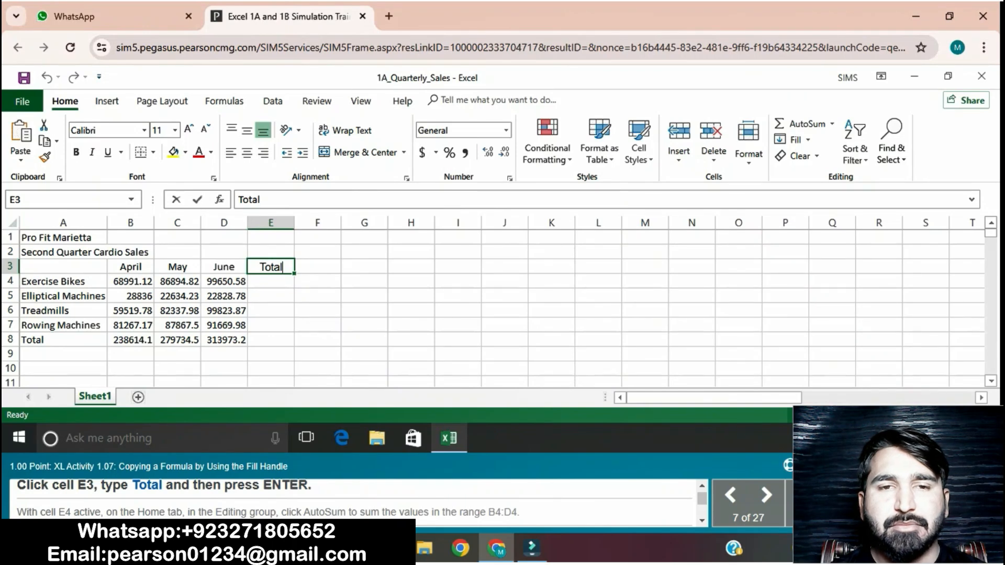
key("Return")
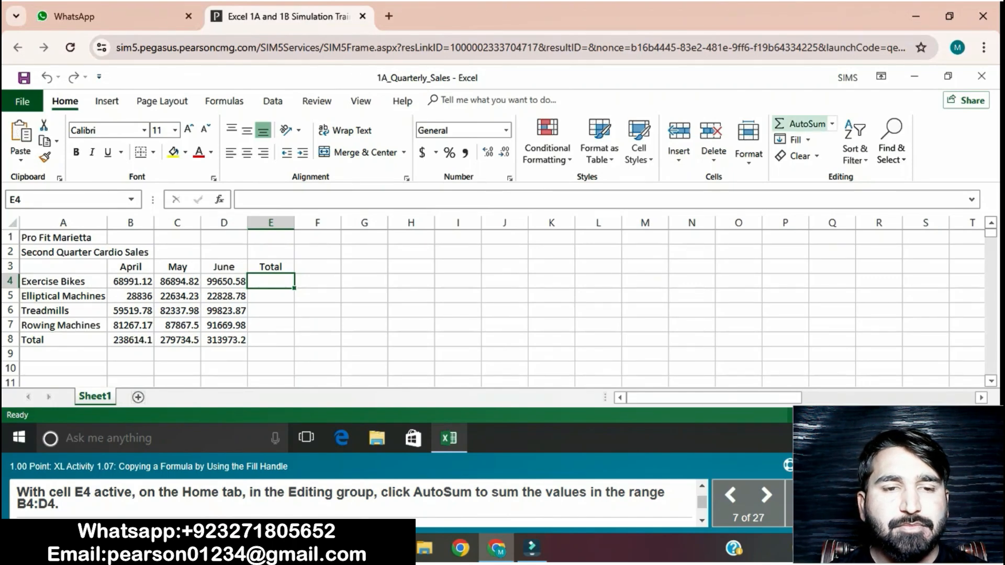
- Sum the range B4:D4 in cell E4 with AutoSum and fill the formula down through E5:E8
left_click(801, 123)
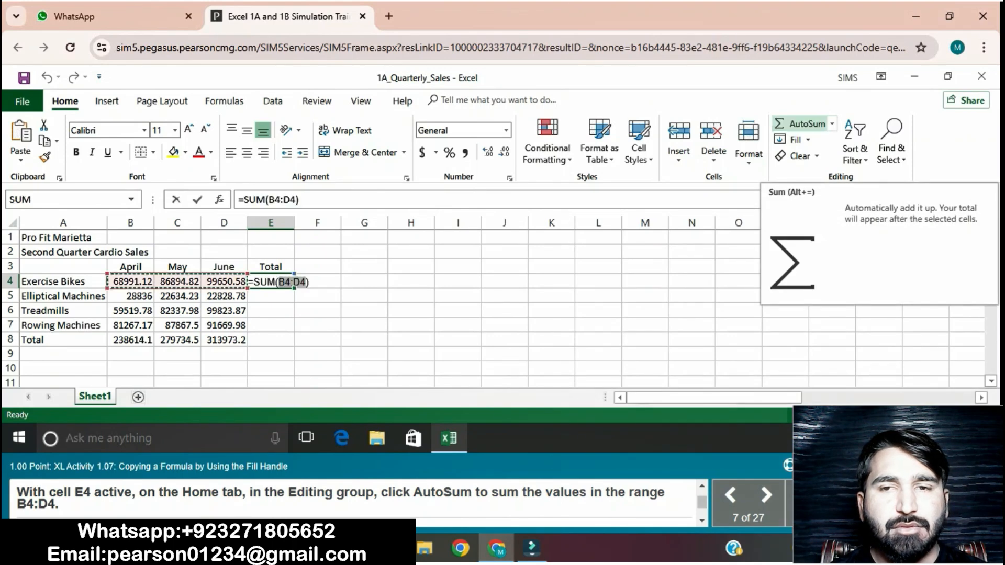
key("Return")
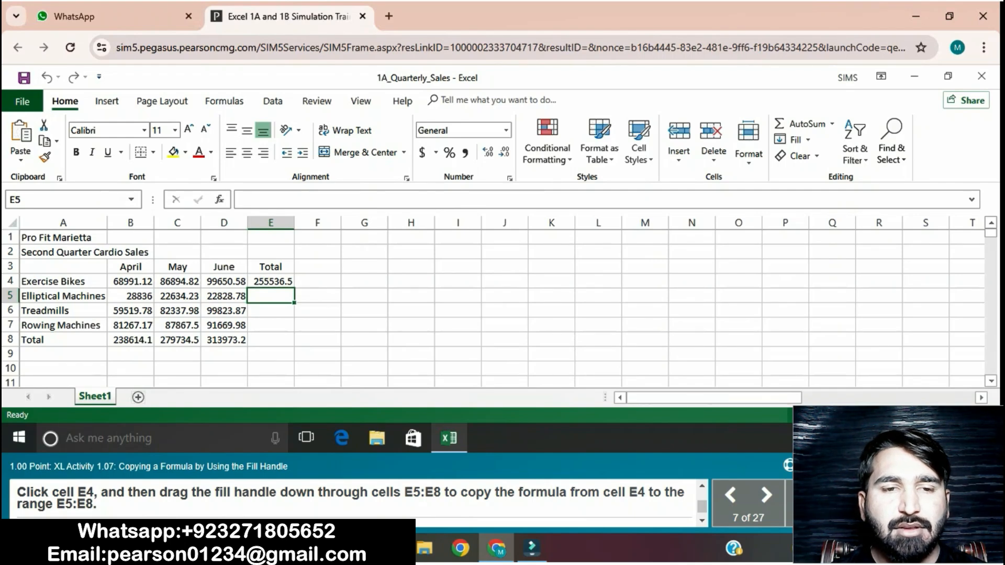
left_click(271, 282)
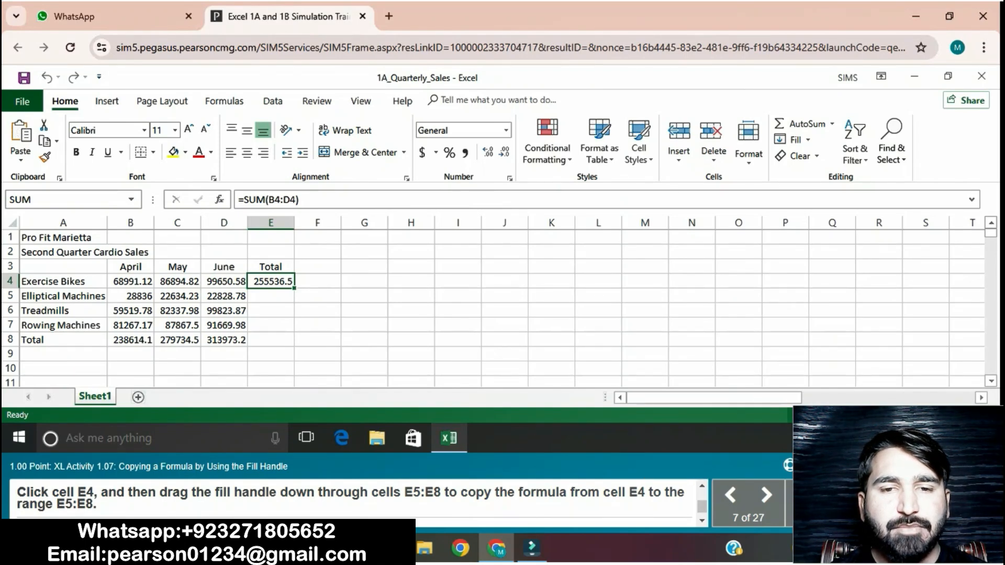
left_click_drag(294, 288, 294, 347)
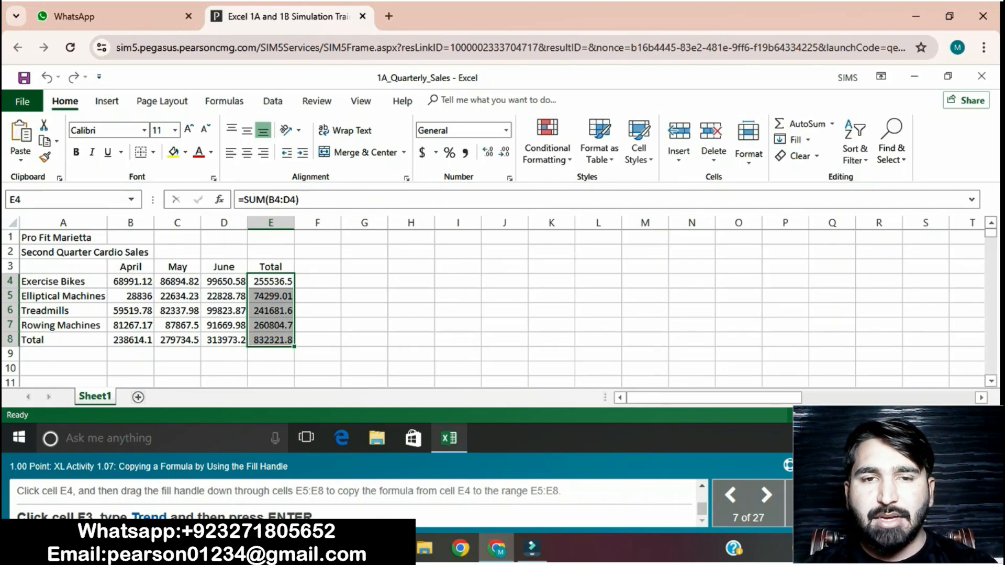
- Enter the column heading Trend in cell F3
left_click(317, 267)
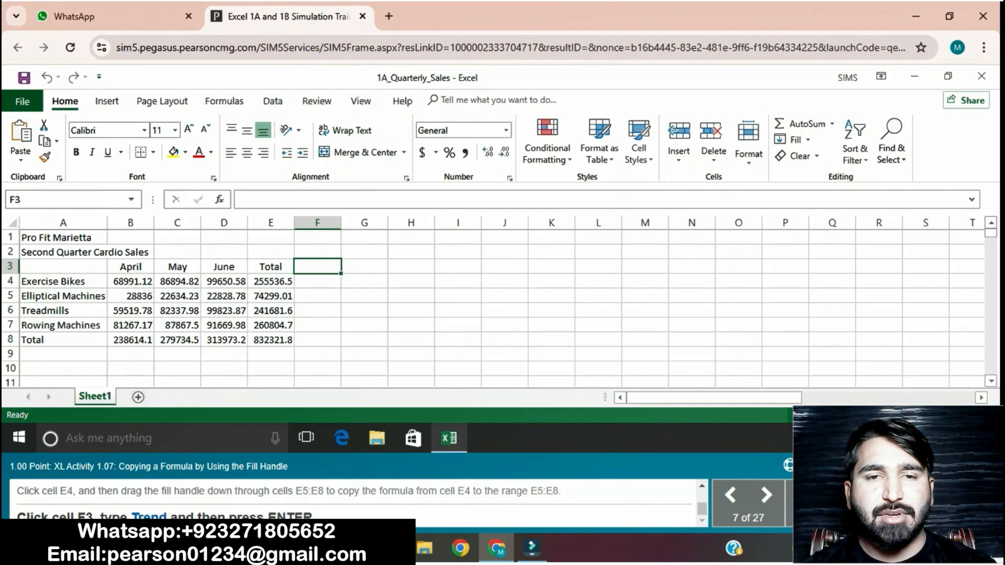
type("Trend")
key("Return")
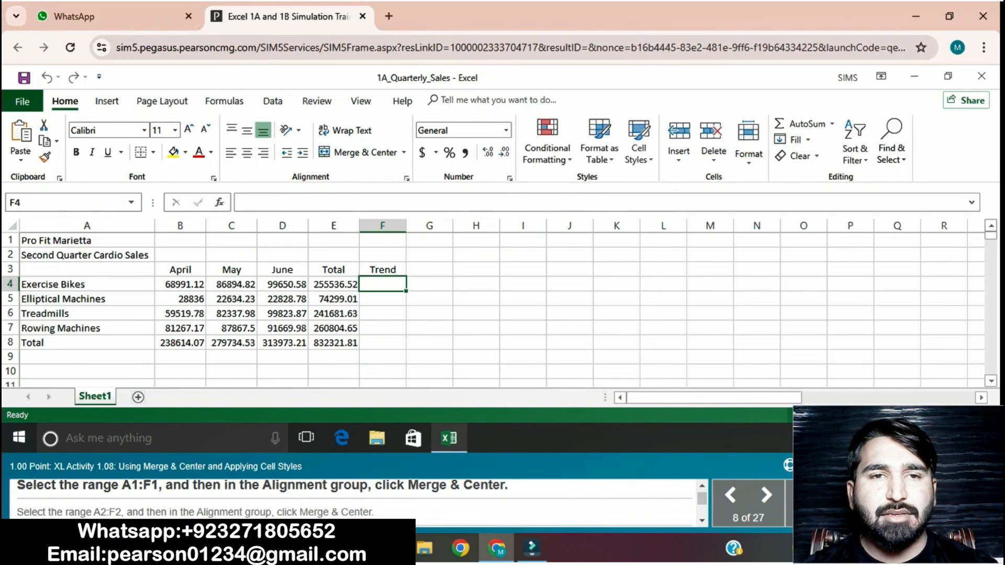
- Merge and center the Pro Fit Marietta title across the range A1:F1
left_click(86, 241)
left_click_drag(87, 241, 382, 241)
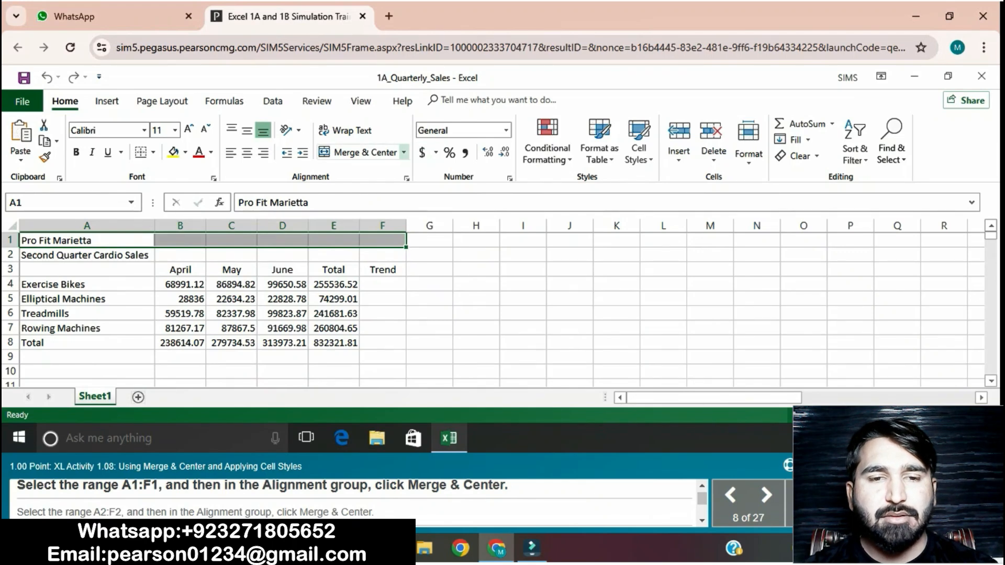
left_click(404, 152)
left_click(373, 171)
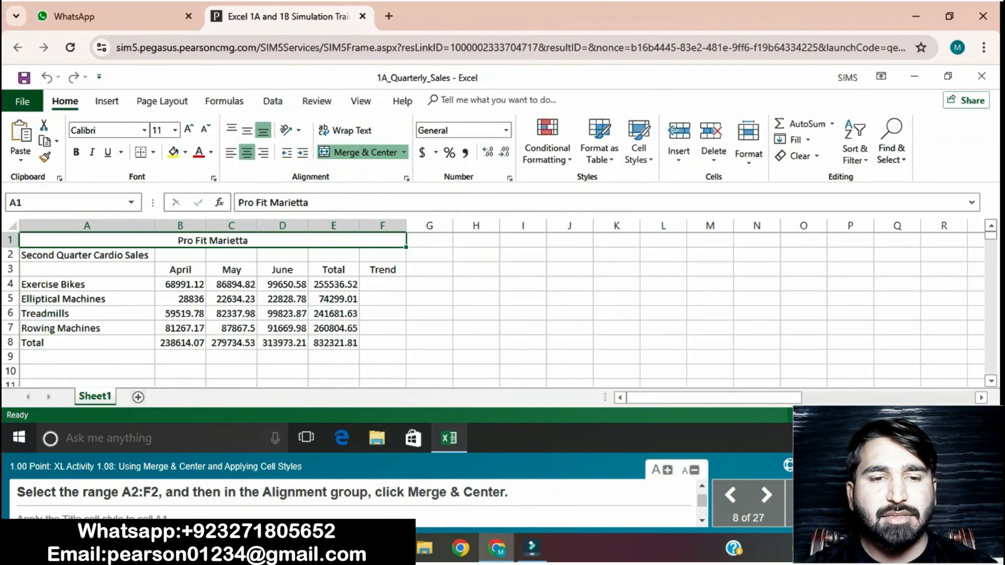
- Merge and center the Second Quarter Cardio Sales subtitle across the range A2:F2
left_click(87, 255)
left_click_drag(87, 255, 383, 255)
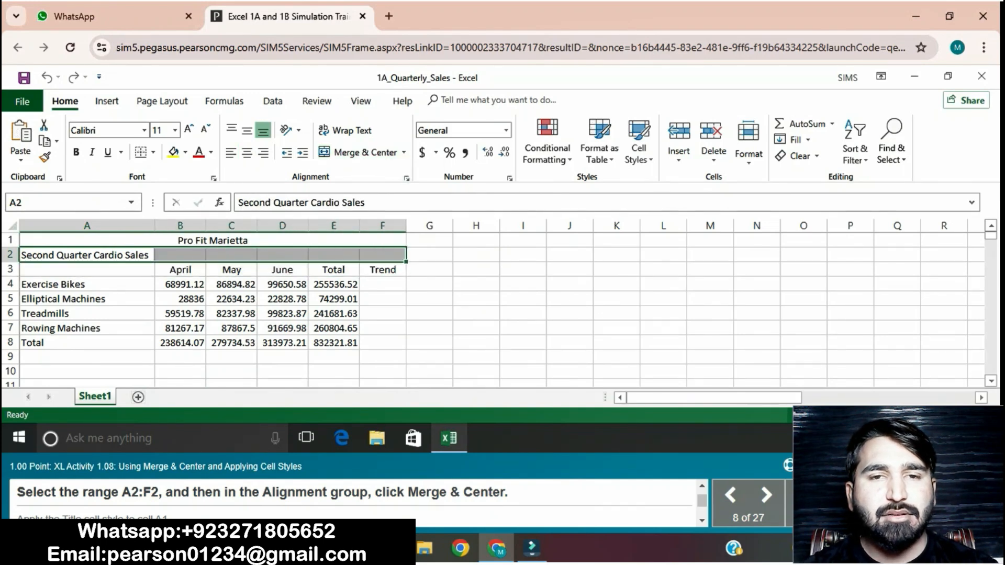
left_click(404, 153)
left_click(373, 170)
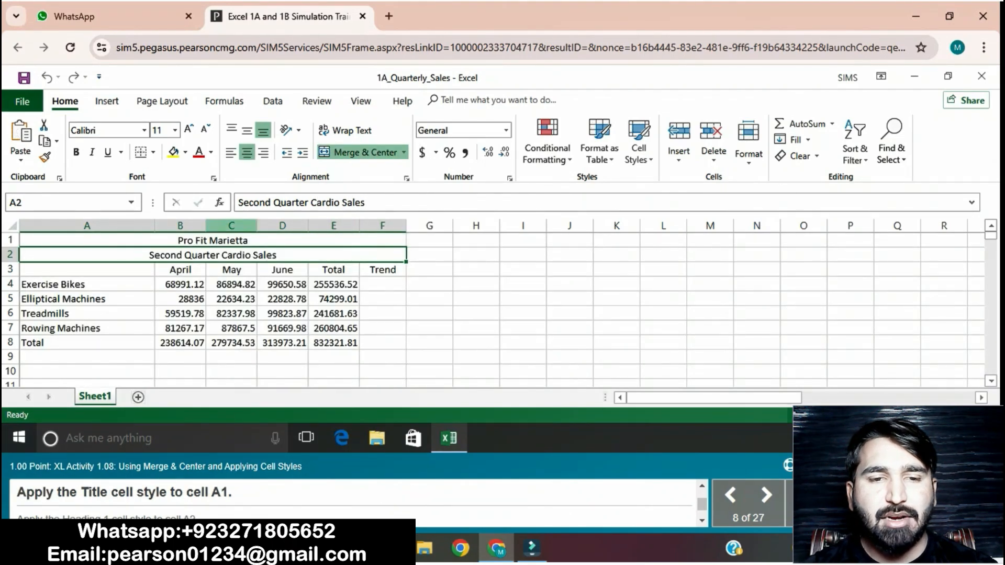
- Apply the Title cell style to the Pro Fit Marietta title in cell A1
left_click(230, 241)
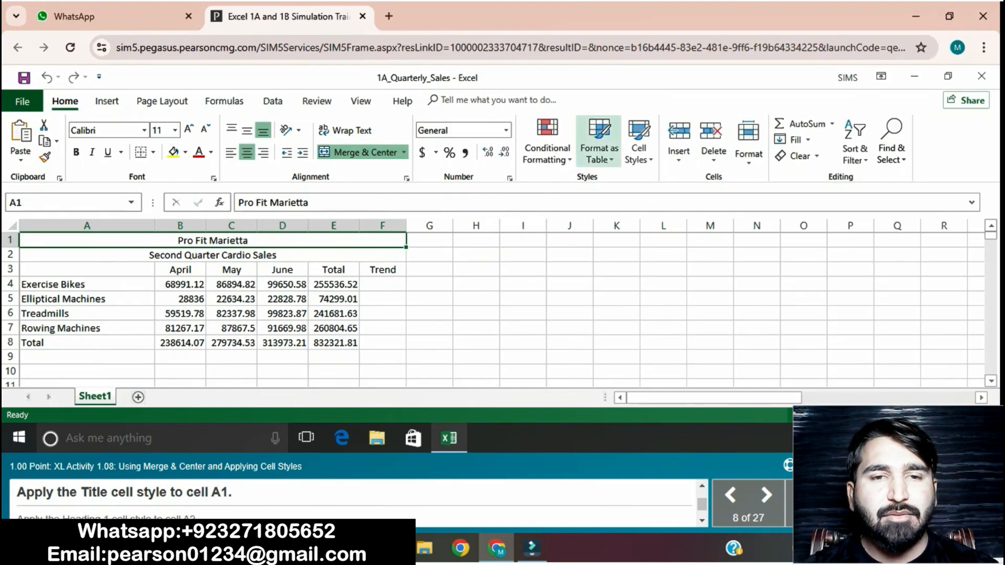
left_click(639, 142)
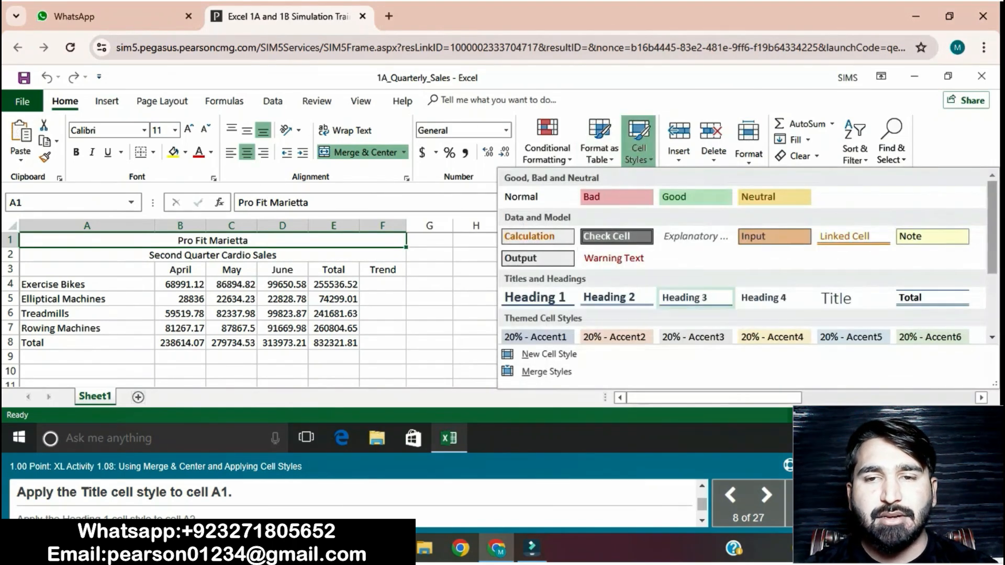
left_click(853, 298)
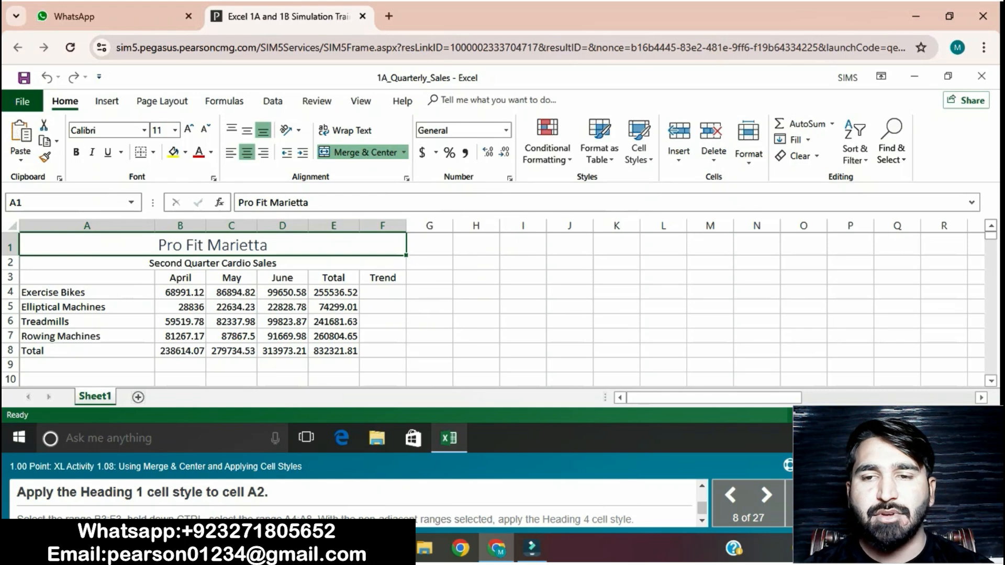
- Apply the Heading 1 cell style to the Second Quarter Cardio Sales subtitle in cell A2
left_click(213, 263)
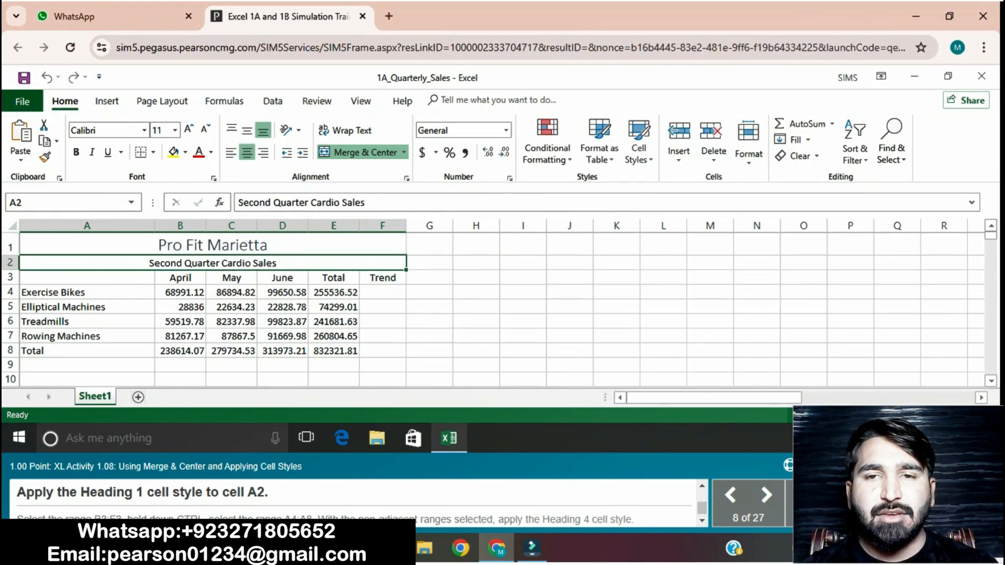
left_click(639, 142)
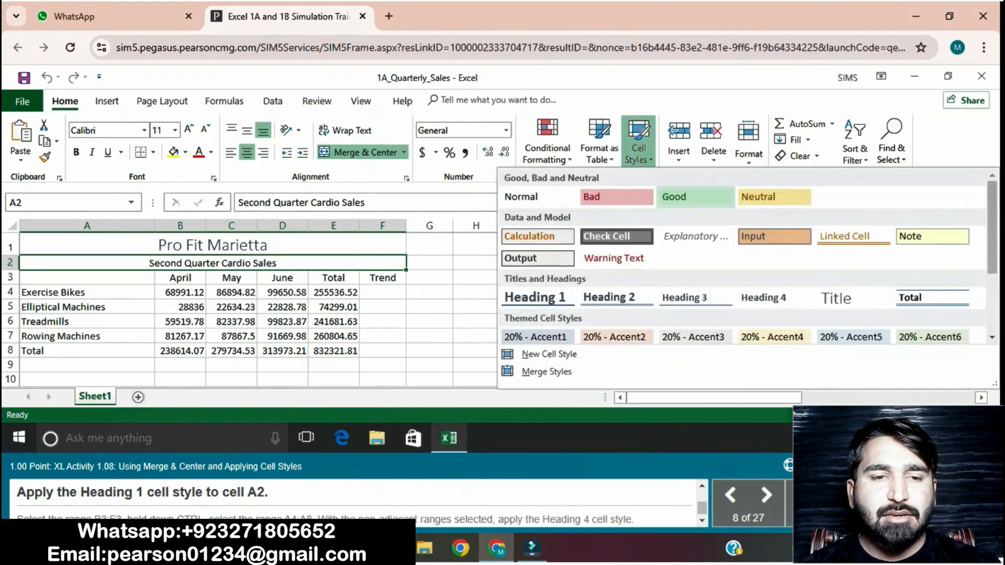
left_click(538, 297)
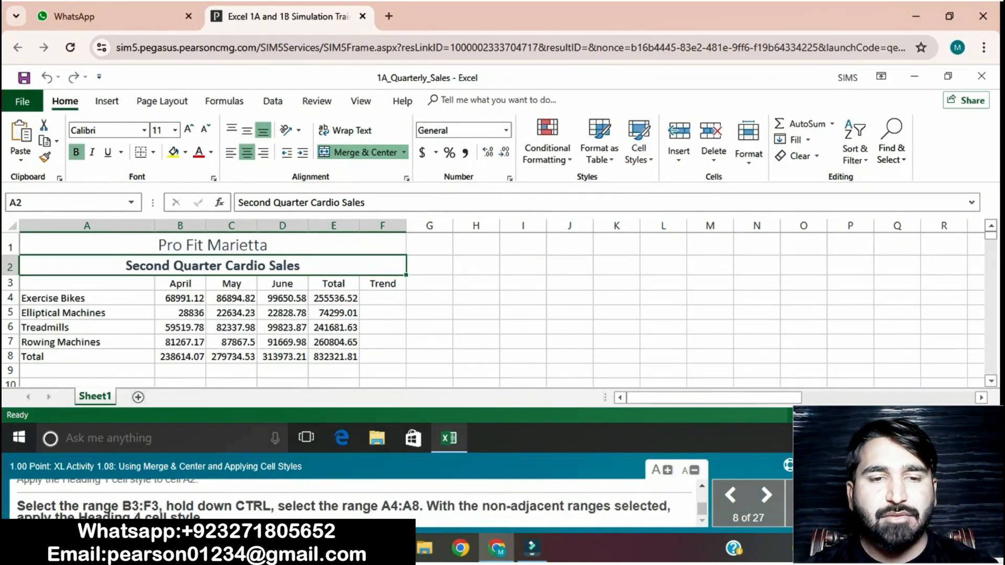
- Apply the Heading 4 cell style to the column headings in B3:F3 and the row labels in A4:A8 together
left_click(180, 283)
left_click_drag(180, 284, 382, 283)
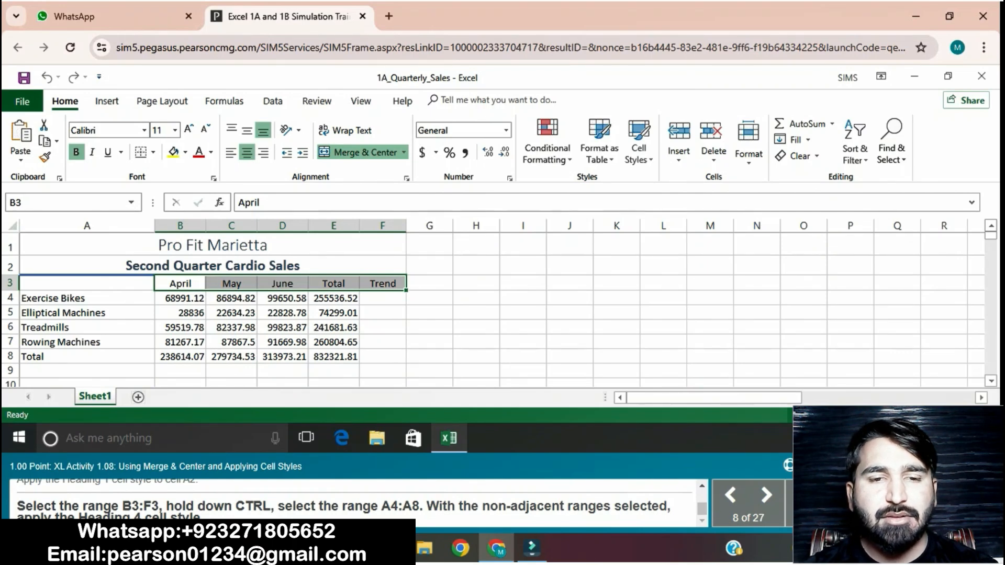
left_click(87, 298, "ctrl")
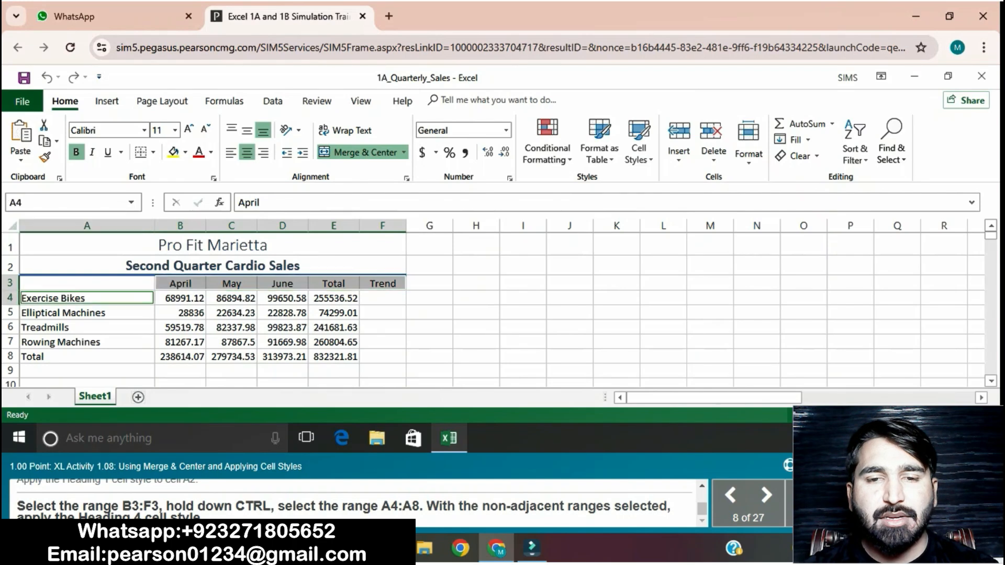
left_click_drag(87, 299, 87, 356)
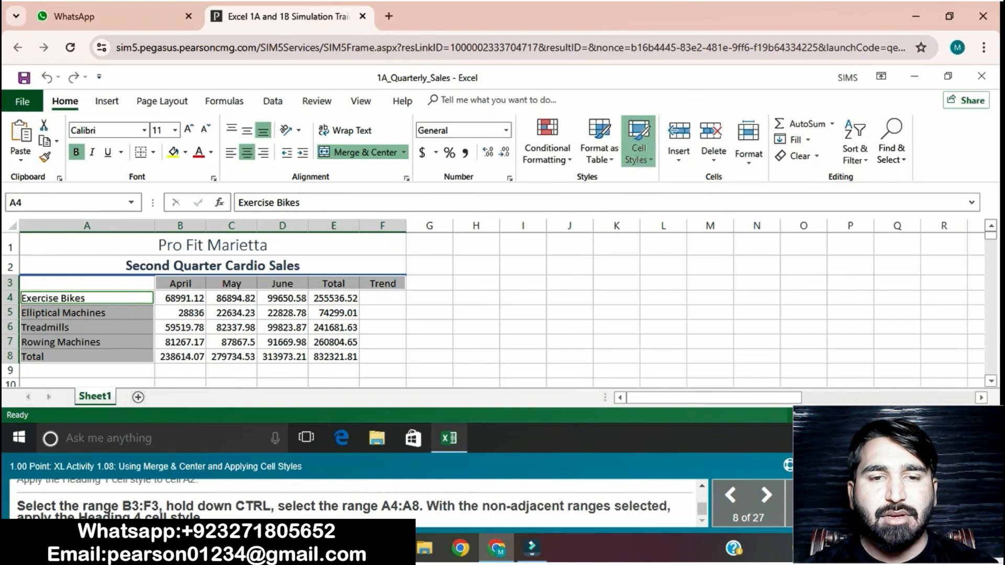
left_click(638, 149)
left_click(763, 297)
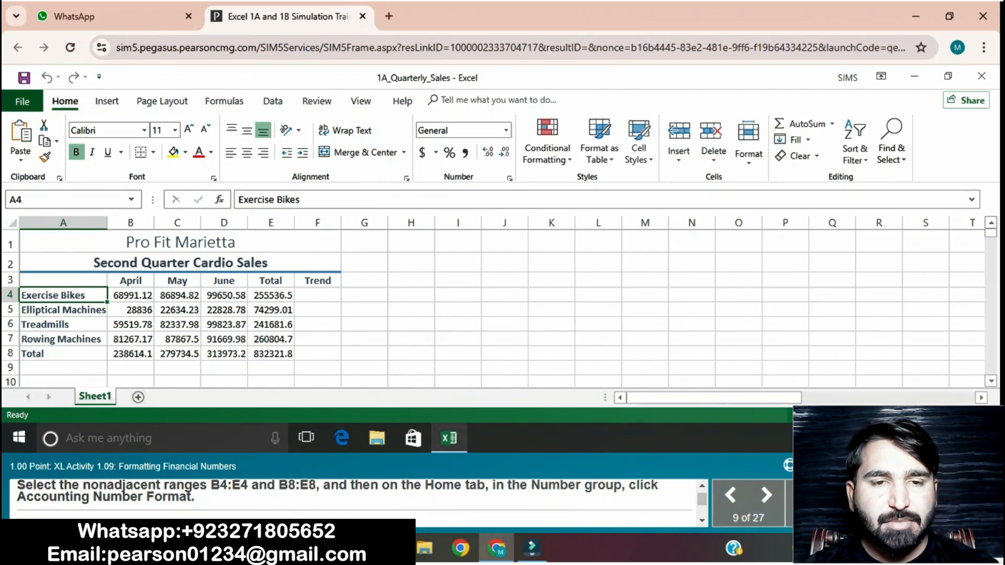
- Apply the Accounting Number Format to the nonadjacent ranges B4:E4 and B8:E8
left_click_drag(130, 296, 271, 296)
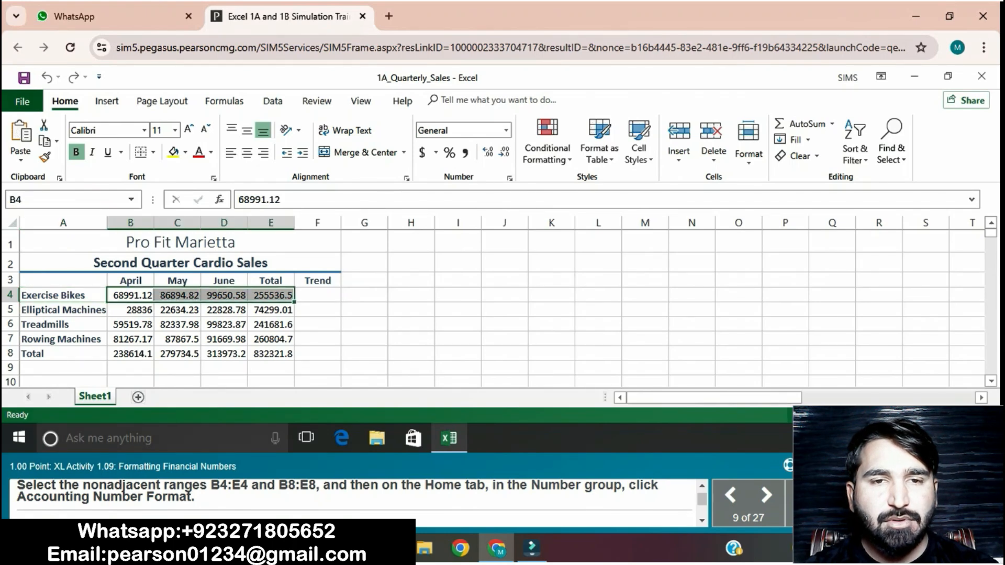
left_click_drag(130, 353, 270, 354, "ctrl")
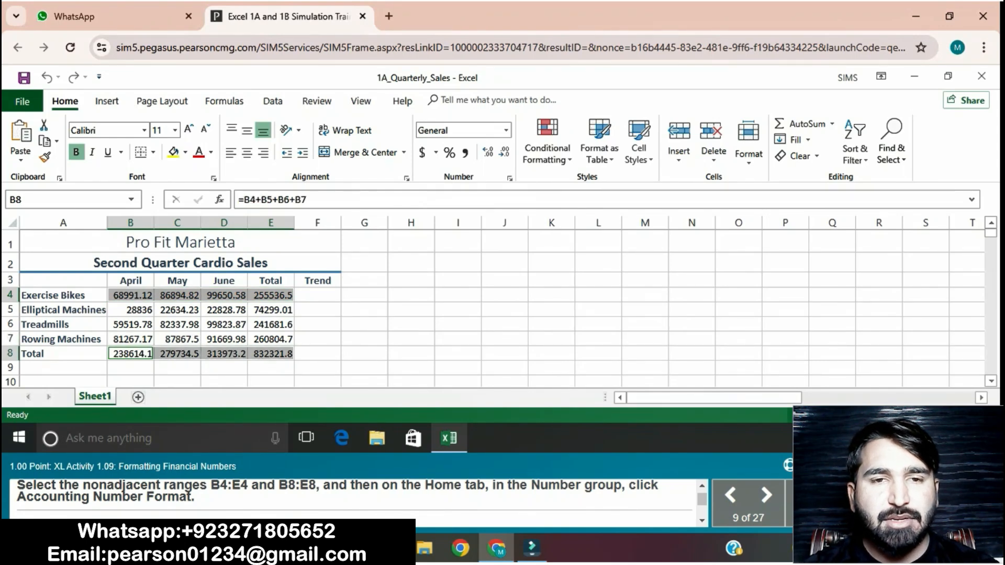
left_click(422, 153)
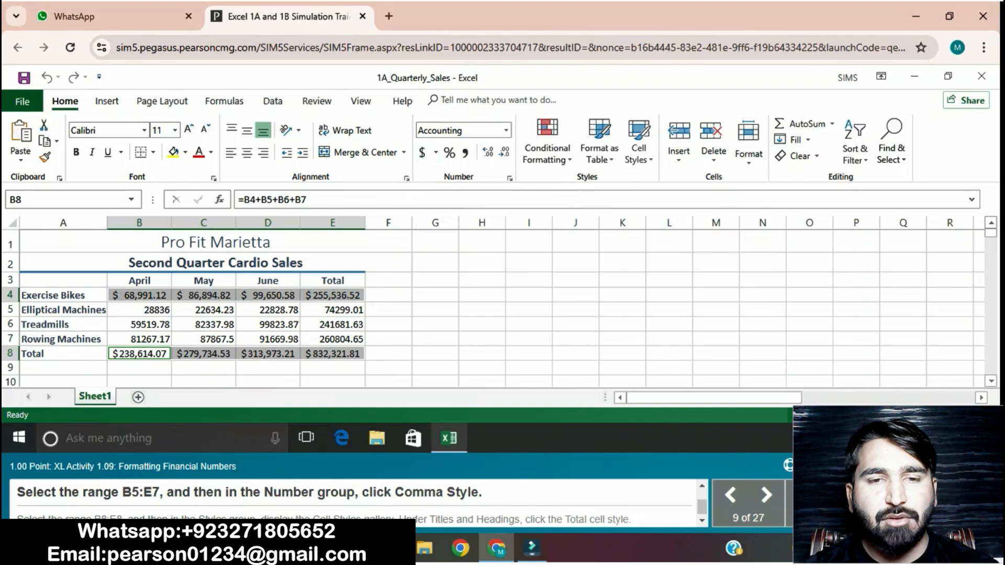
- Apply Comma Style to the sales figures in the range B5:E7
left_click_drag(139, 310, 335, 340)
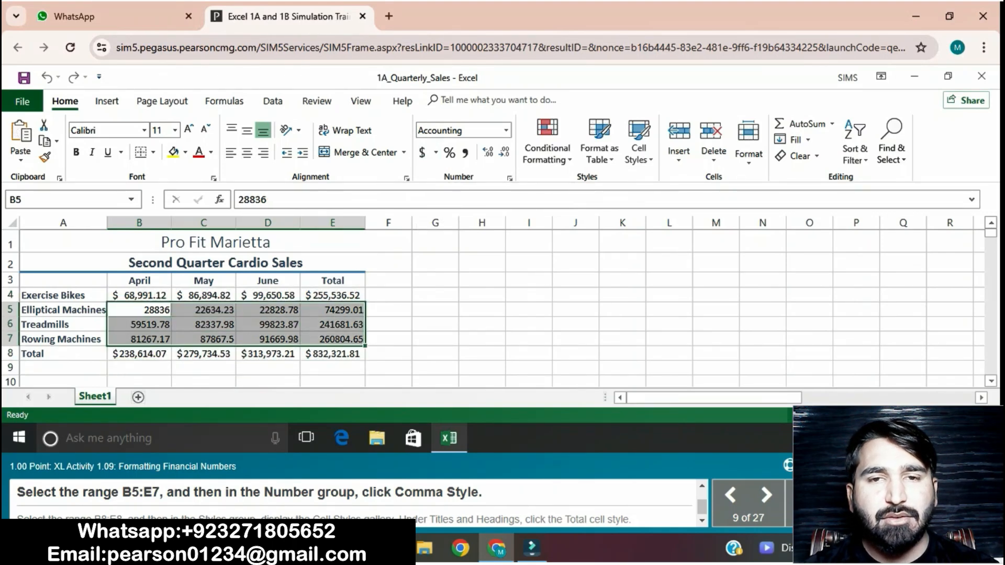
left_click(464, 152)
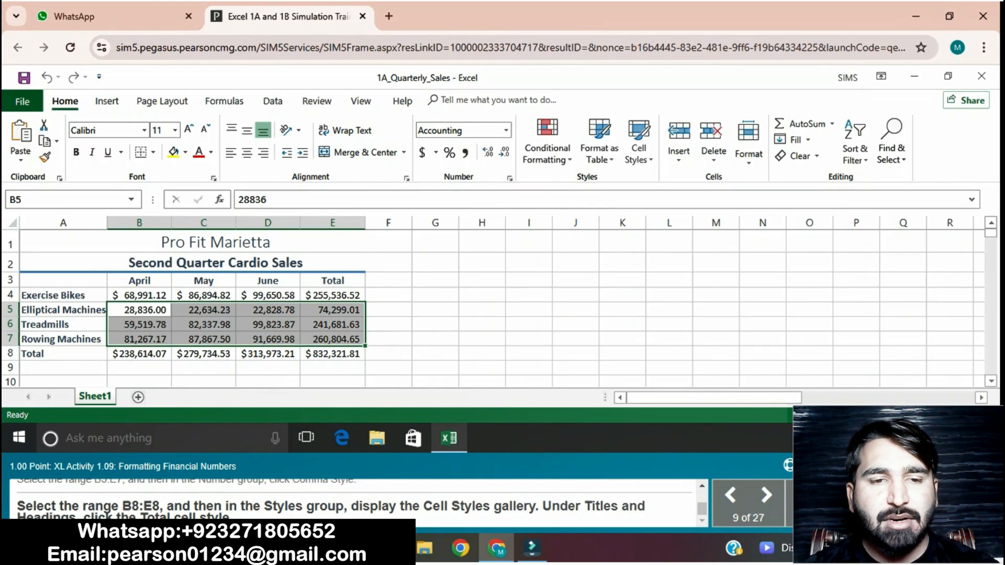
left_click(204, 324)
- Apply the Total cell style to the totals in the range B8:E8
left_click_drag(139, 354, 332, 354)
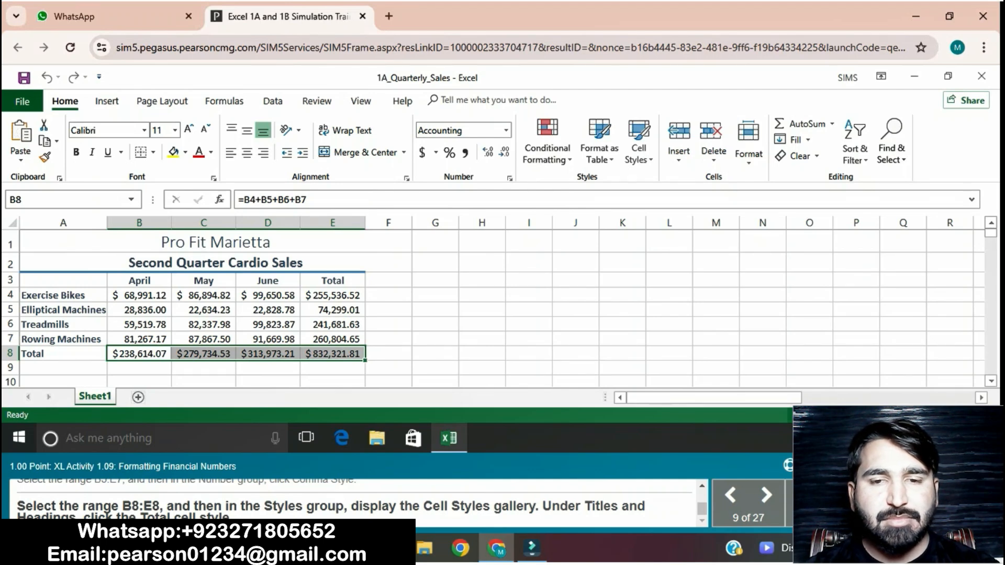
left_click(638, 149)
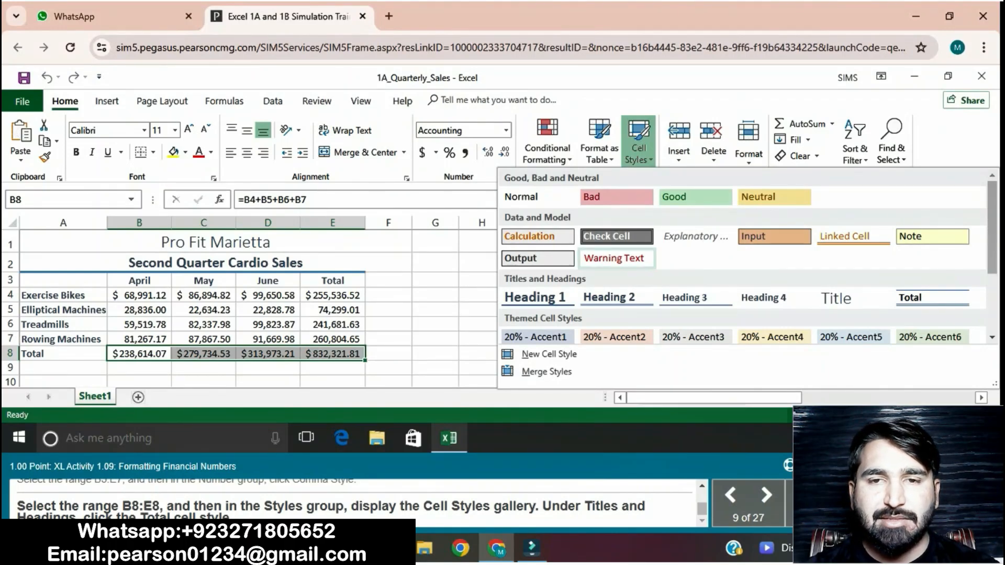
left_click(931, 297)
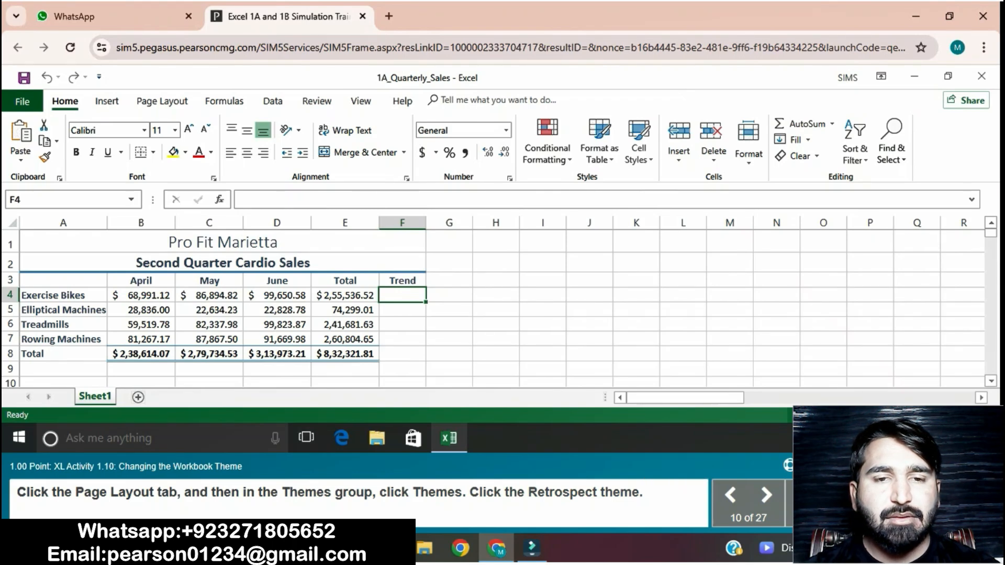
- Change the workbook theme to Retrospect
left_click(162, 101)
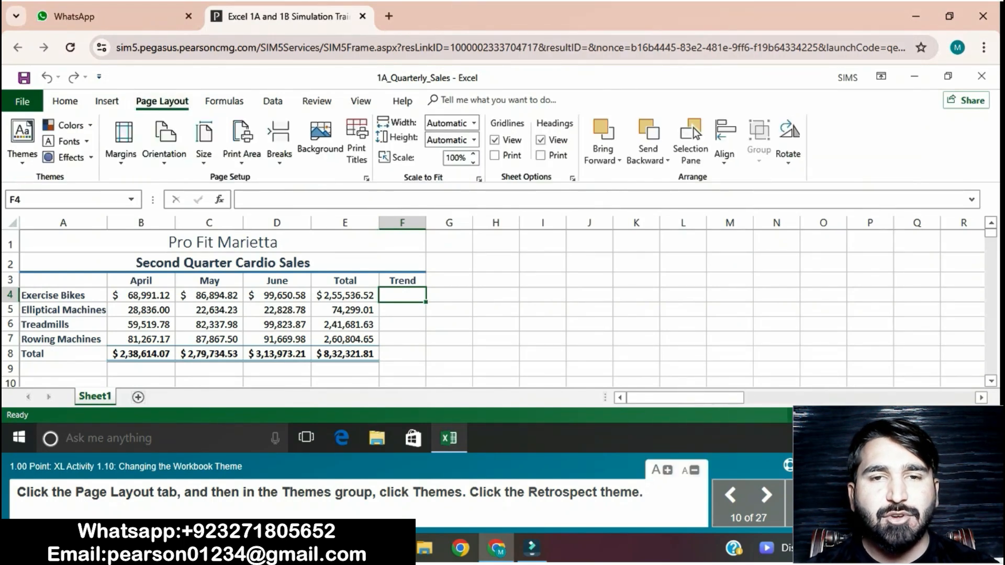
left_click(22, 139)
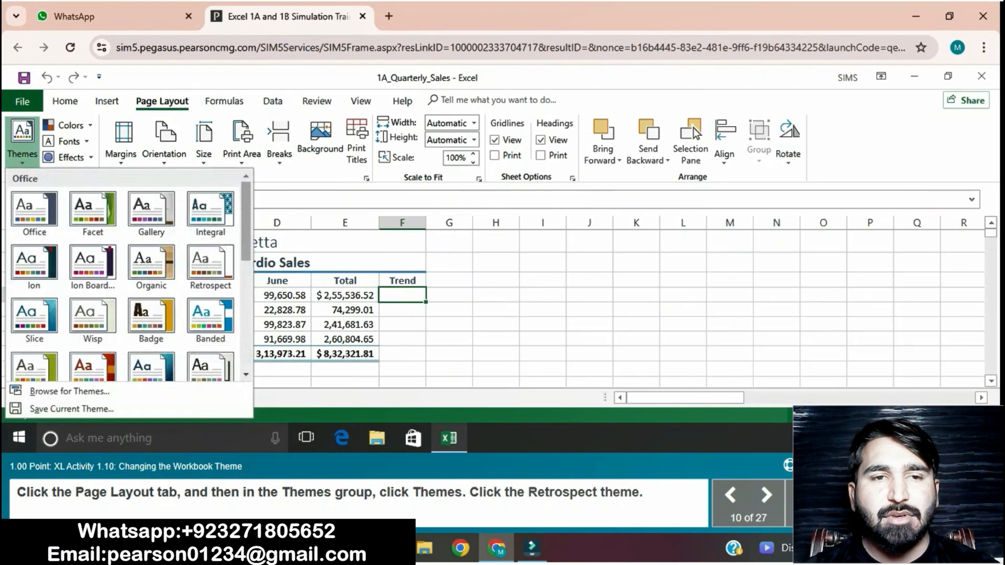
left_click(210, 262)
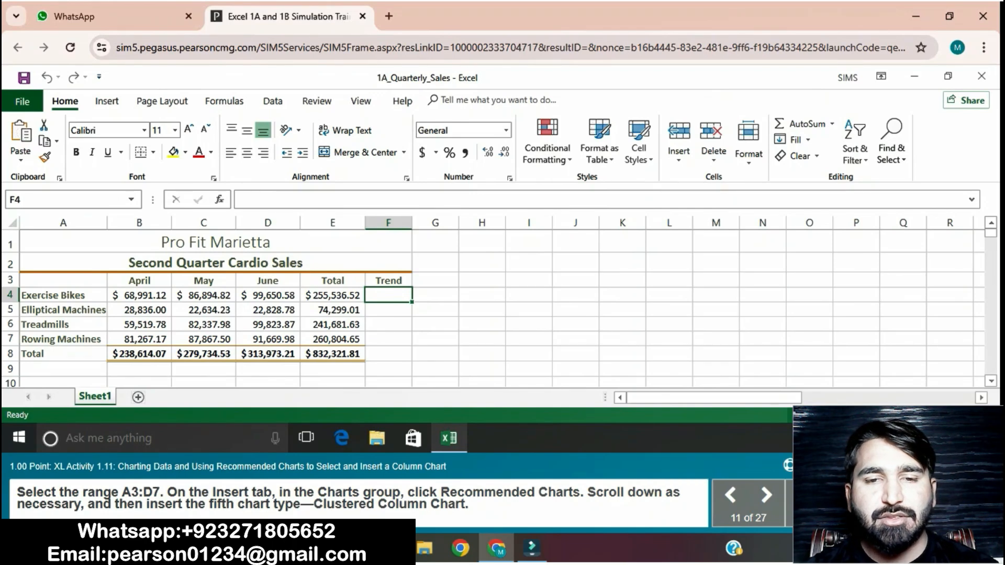
left_click(63, 280)
left_click_drag(64, 280, 333, 339)
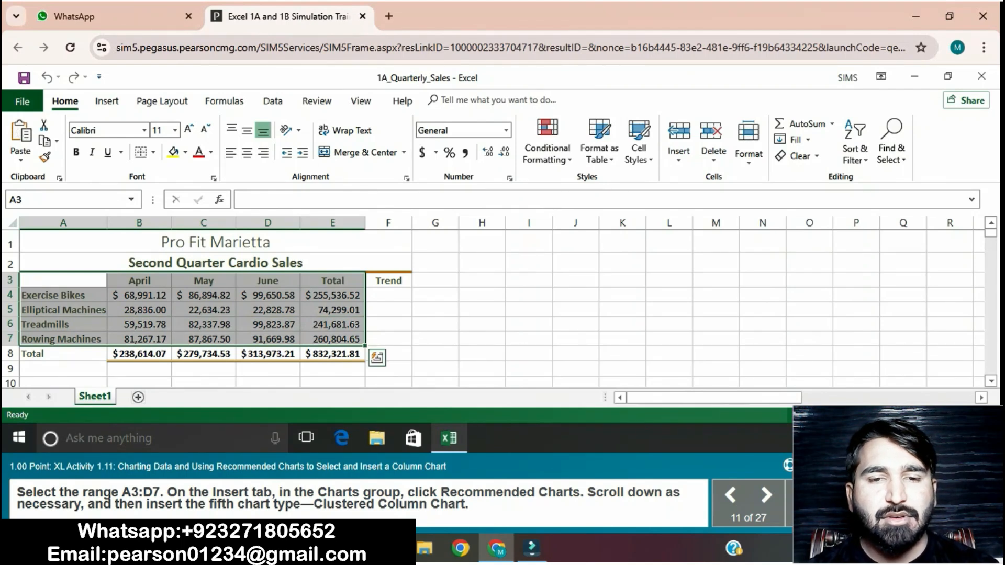
left_click(107, 101)
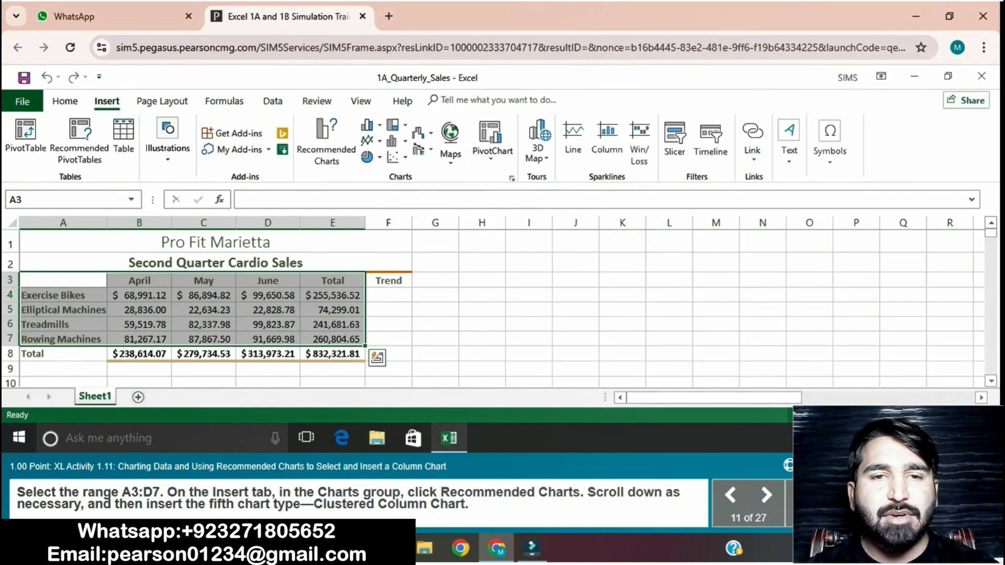
left_click(511, 178)
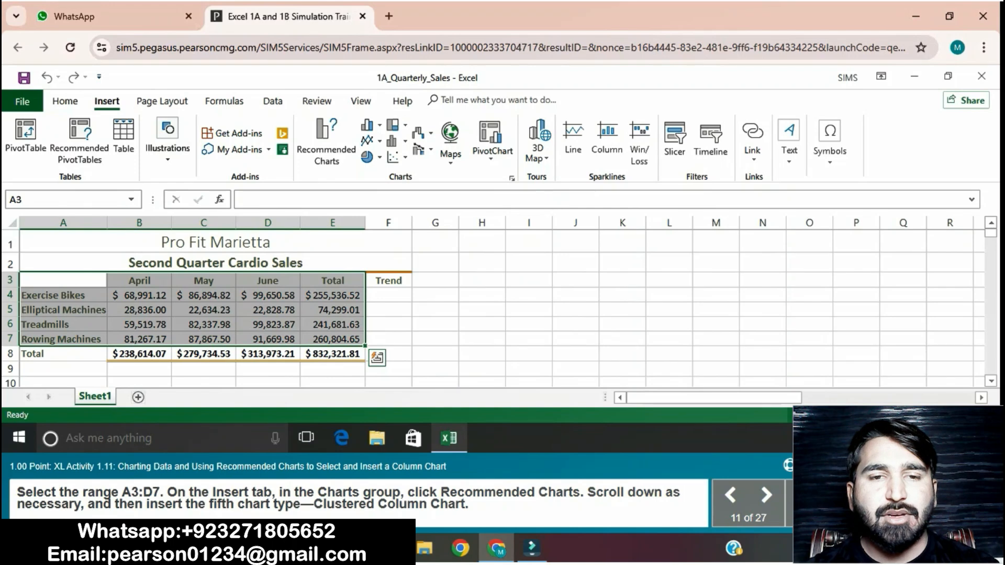
left_click(326, 141)
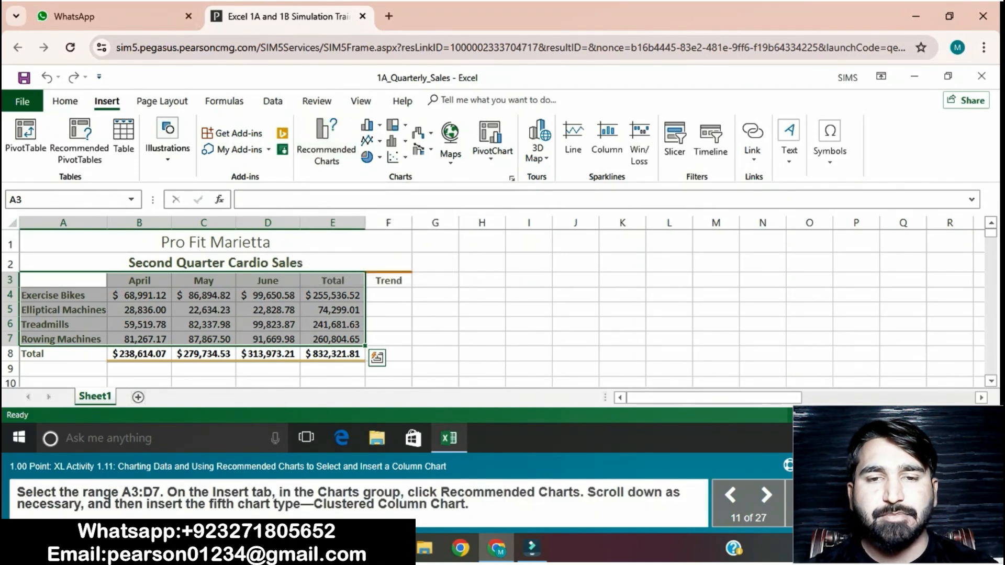
left_click(482, 324)
- Insert the fifth recommended chart, a Clustered Column chart, from the data in the range A3:D7
left_click_drag(63, 280, 268, 339)
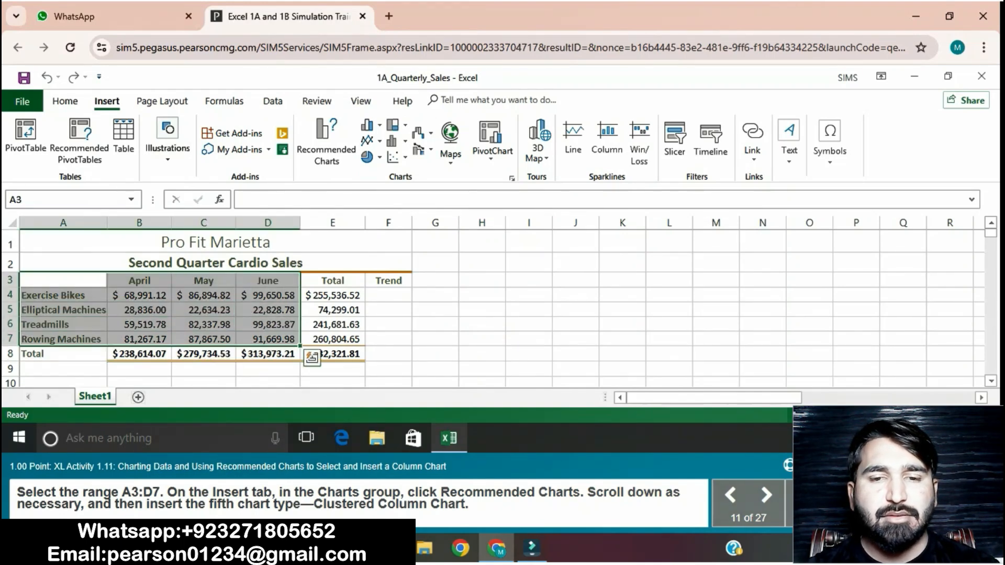
left_click(326, 141)
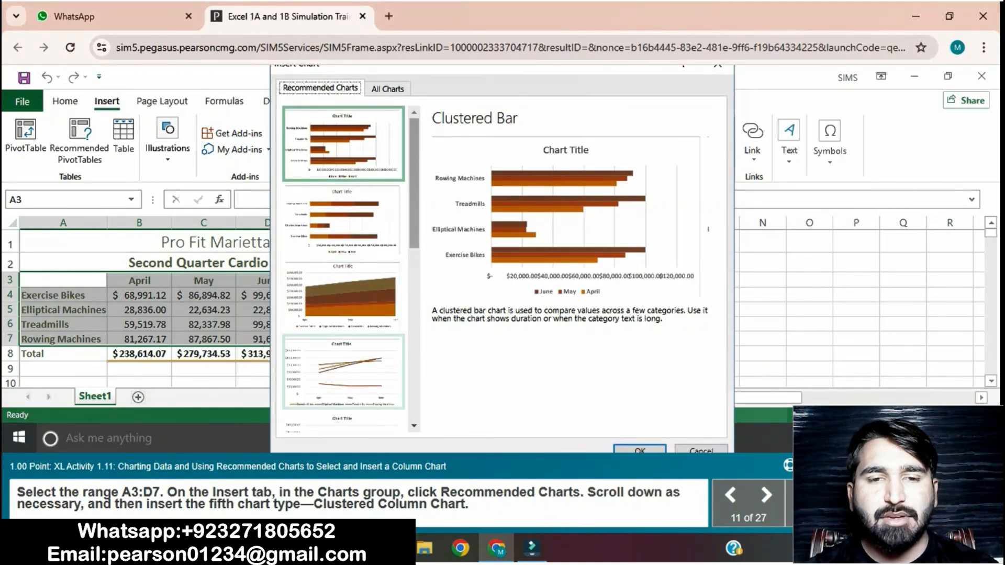
scroll(343, 270, "down", 2)
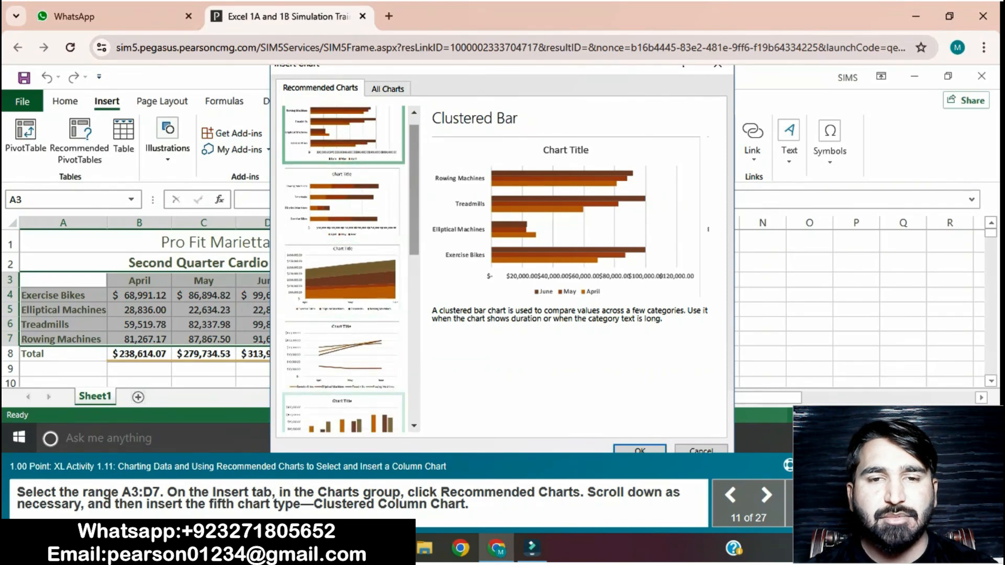
left_click(343, 415)
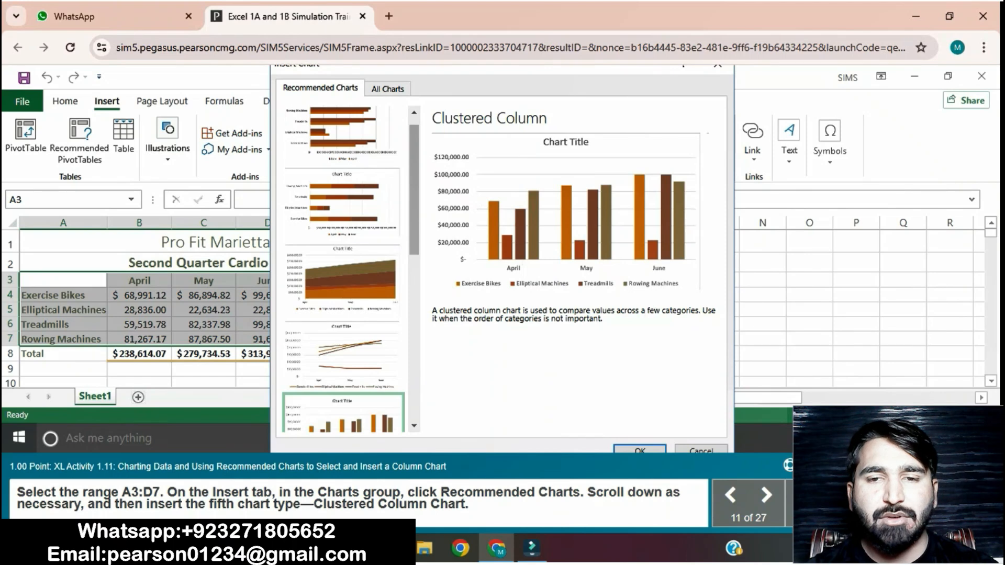
left_click(640, 450)
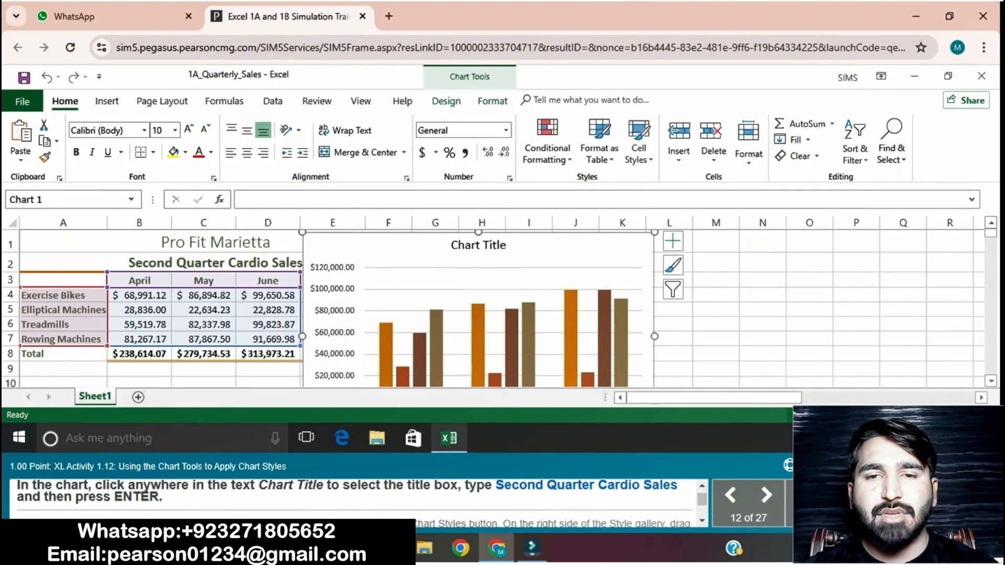
- Replace the chart's placeholder title with Second Quarter Cardio Sales
left_click(478, 245)
left_click_drag(451, 245, 509, 247)
type("Second")
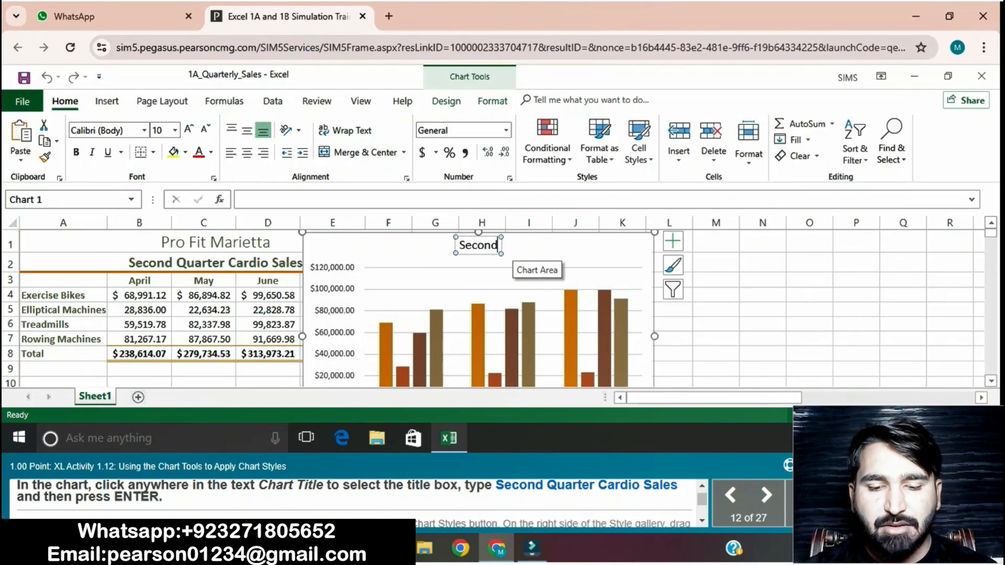
type(" Q")
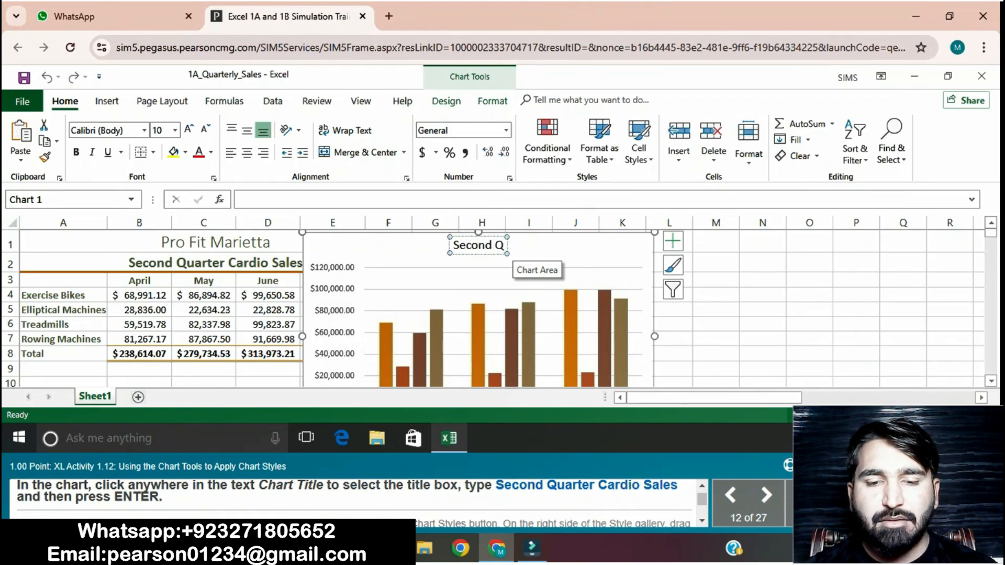
type("uarter C")
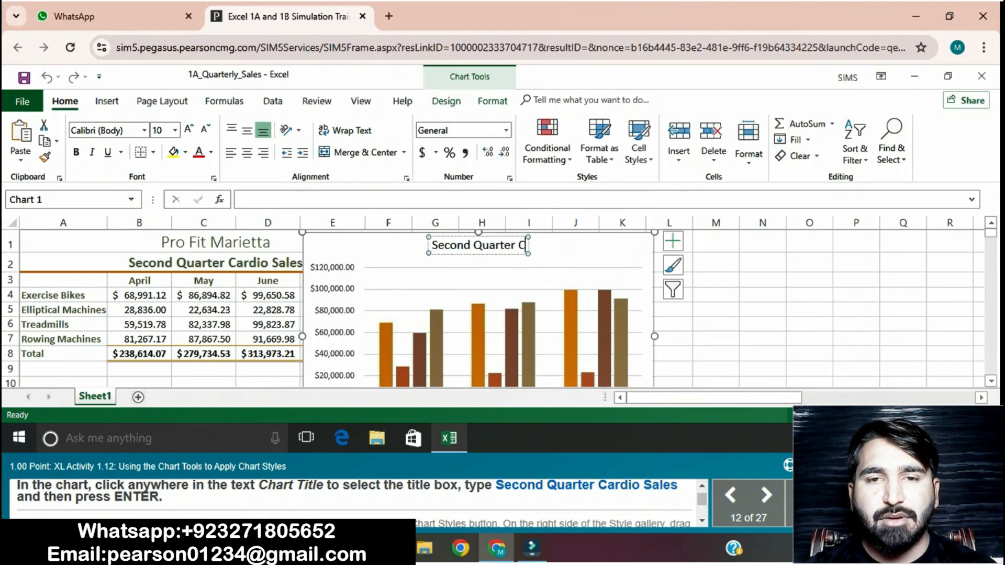
type("a")
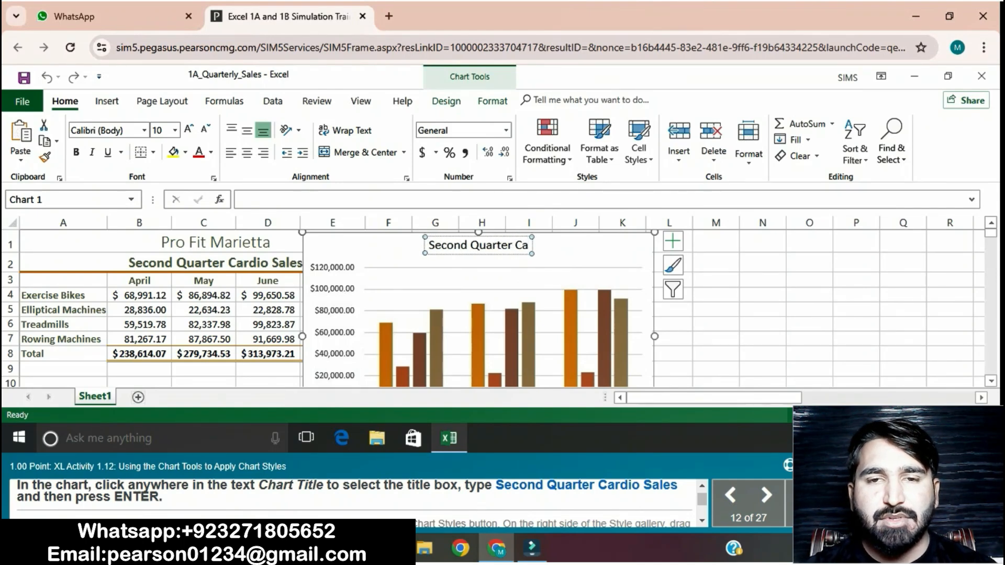
type("rdio")
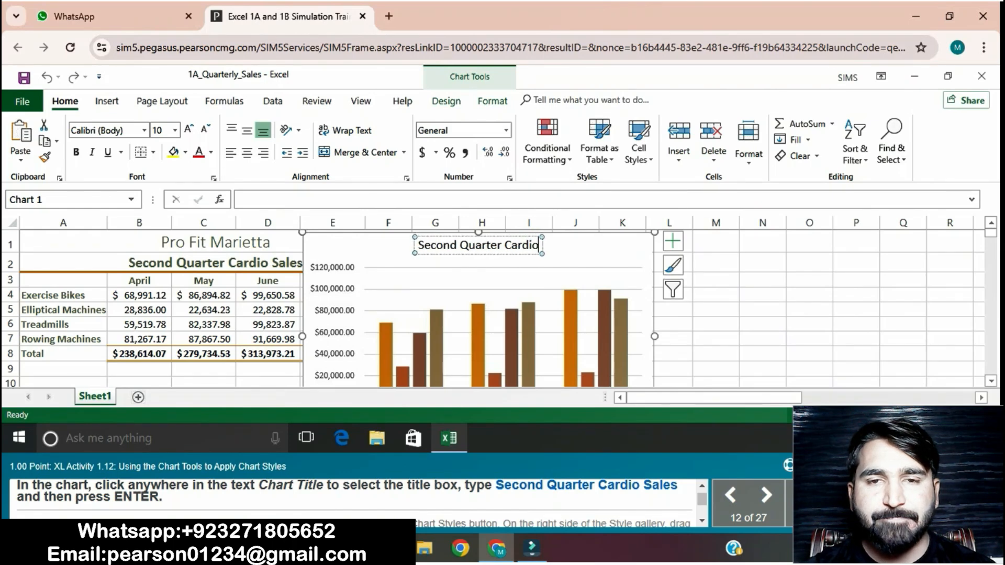
type(" S")
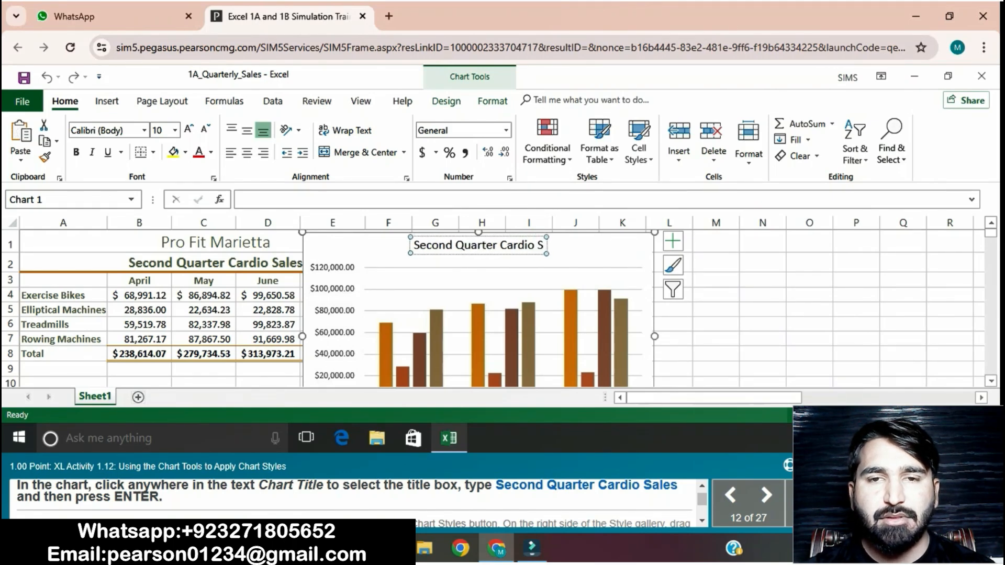
type("ales")
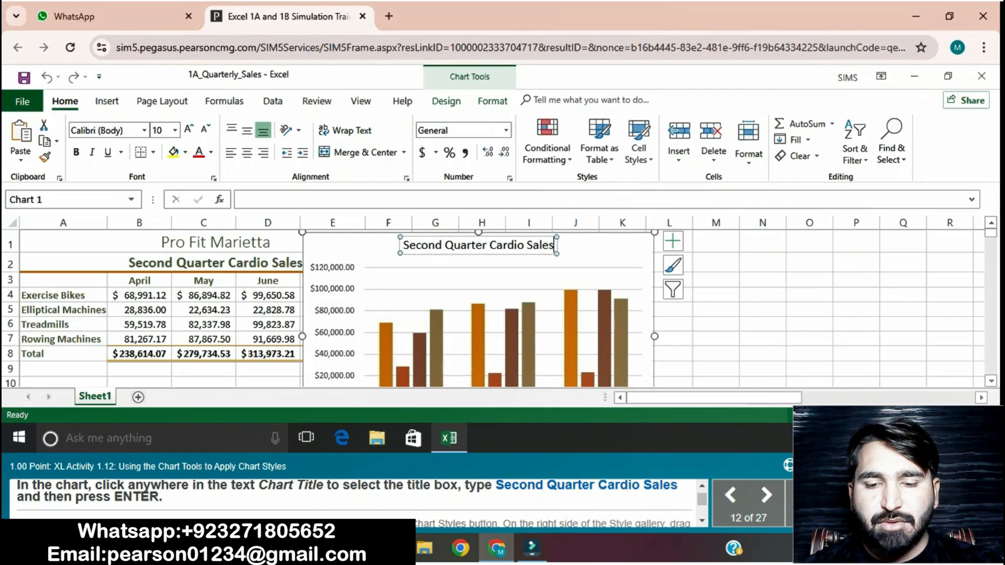
key("Return")
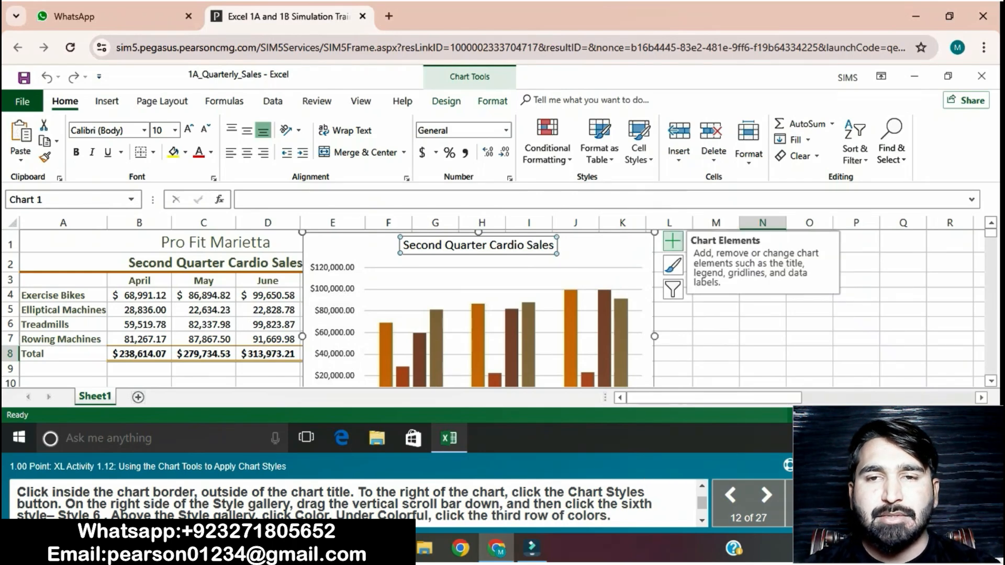
- Apply chart style Style 6 to the column chart
left_click(673, 265)
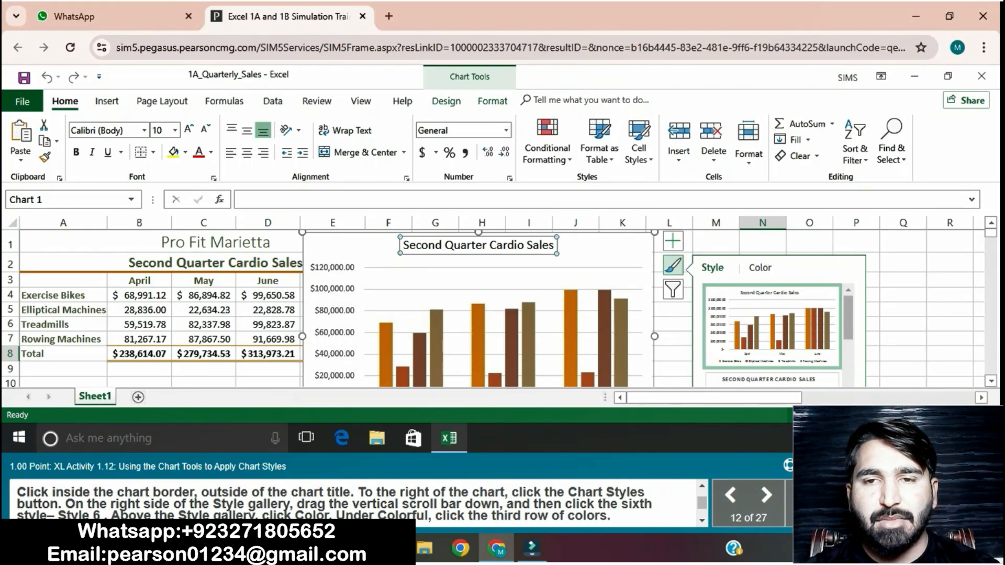
left_click_drag(848, 317, 847, 355)
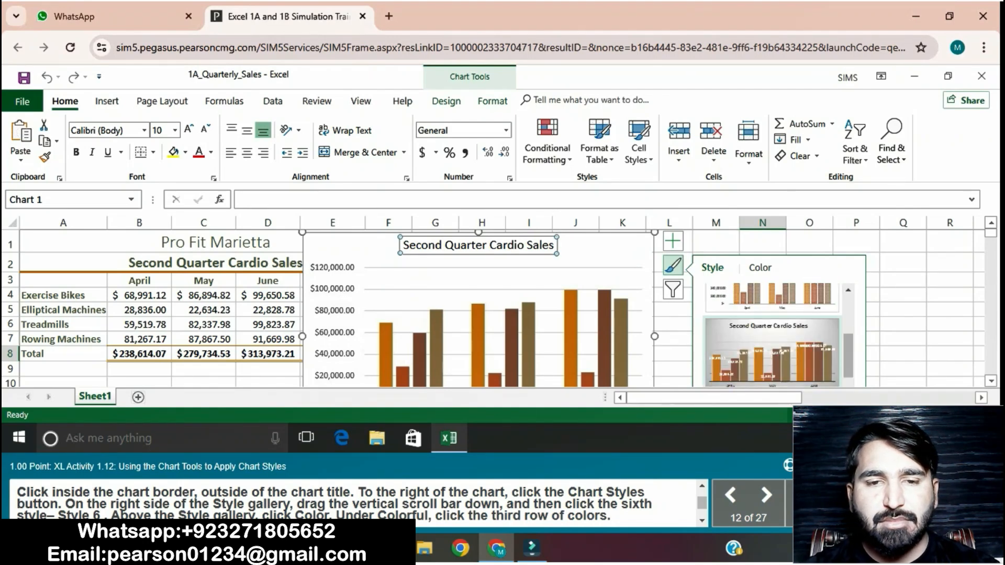
scroll(769, 335, "up", 5)
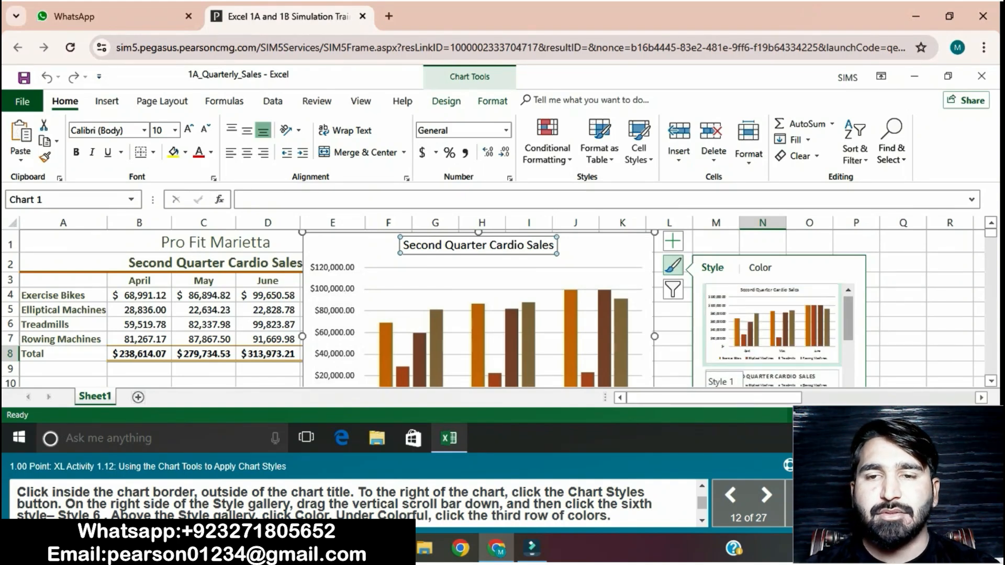
scroll(771, 335, "down", 2)
scroll(772, 335, "down", 3)
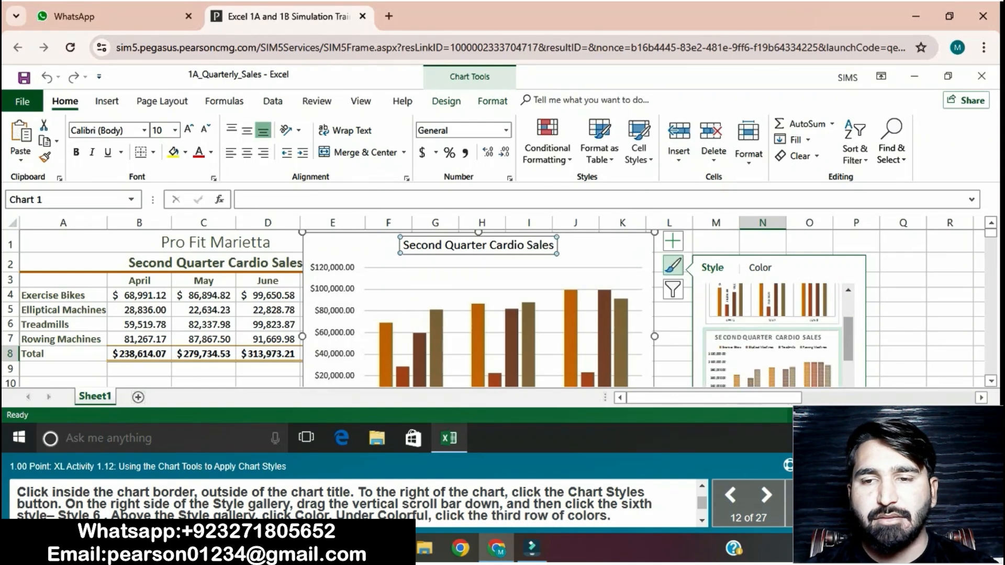
scroll(772, 335, "down", 2)
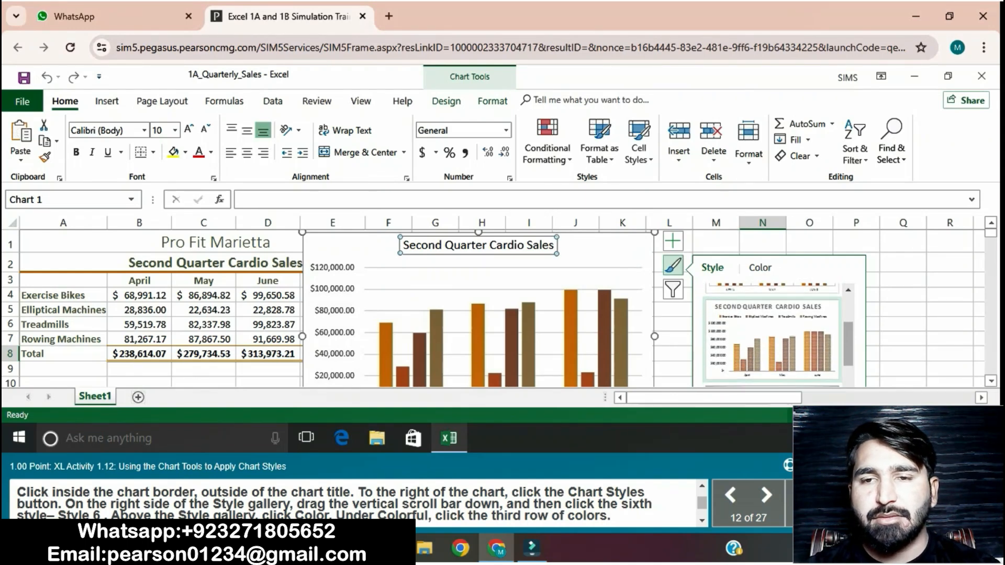
scroll(772, 335, "down", 3)
scroll(772, 335, "down", 3)
scroll(772, 335, "down", 3)
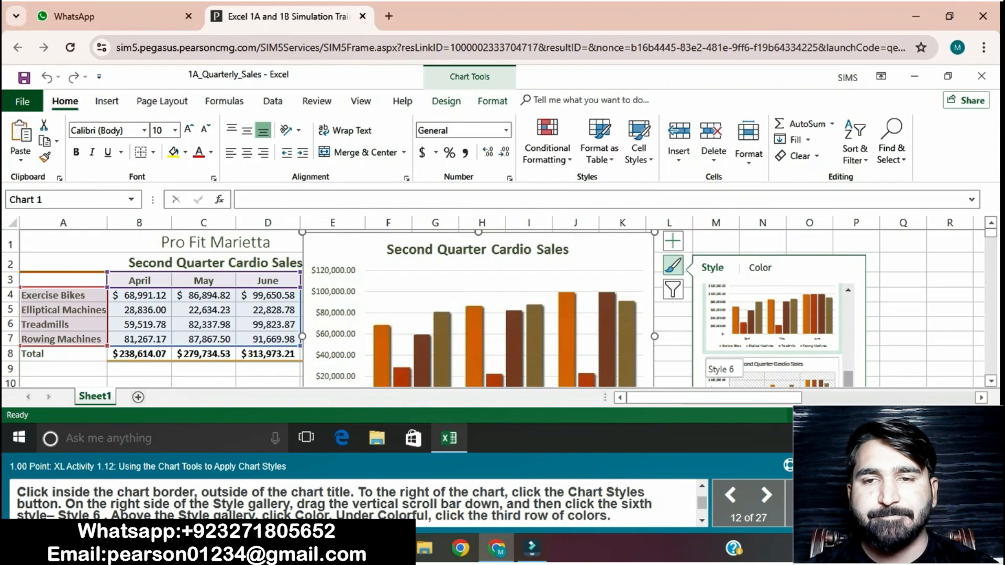
left_click(771, 319)
- Apply the third row of colors from the Colorful group to the column chart
left_click(760, 268)
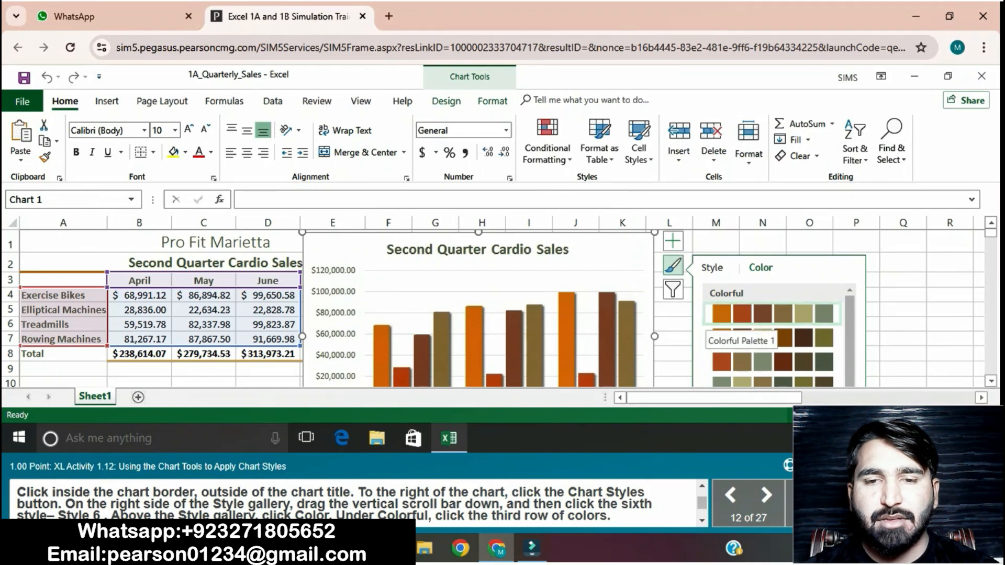
left_click(772, 361)
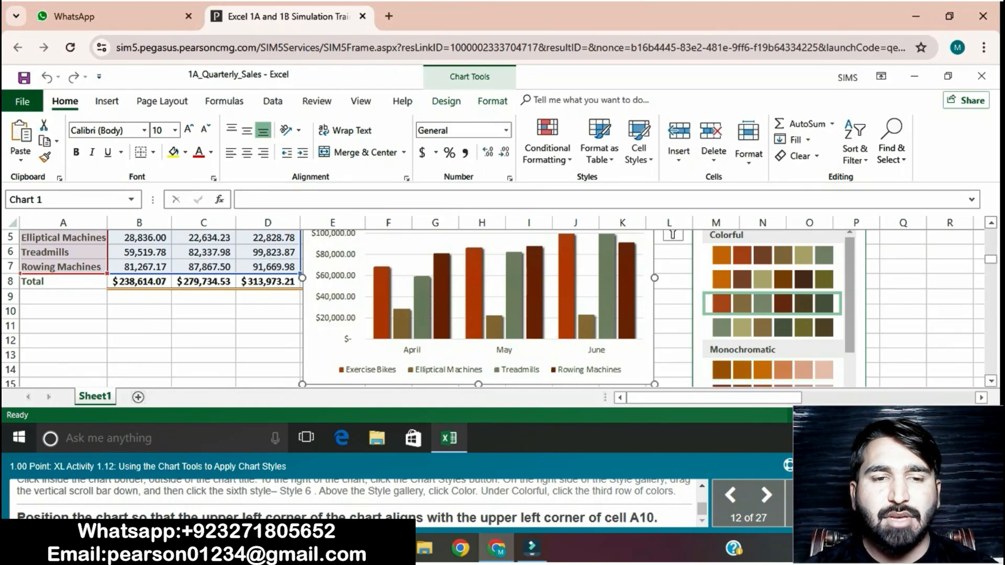
- Move the column chart below the sales table so its upper left corner sits near cell A10
scroll(366, 361, "up", 2)
left_click_drag(369, 364, 88, 451)
left_click_drag(46, 353, 44, 328)
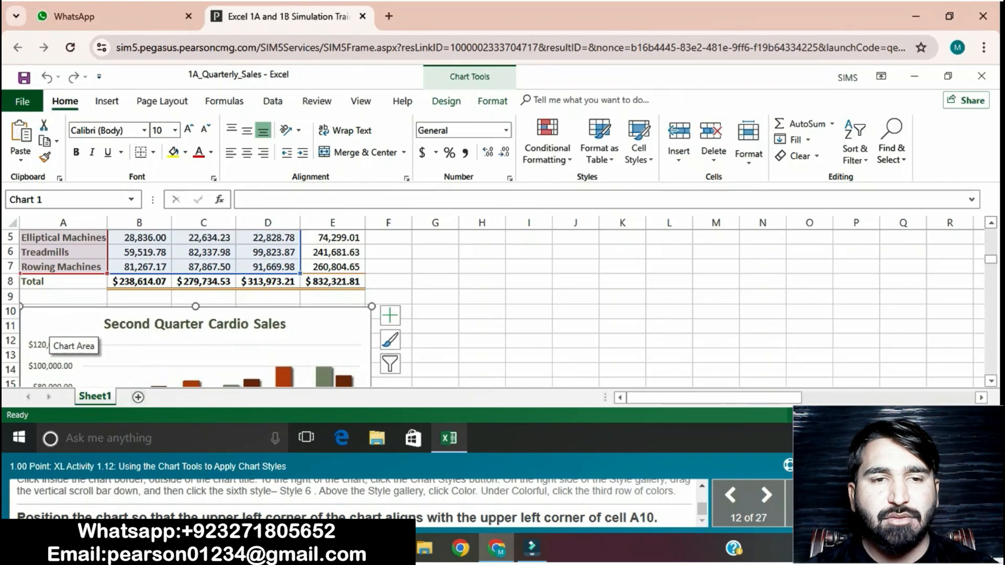
left_click(435, 312)
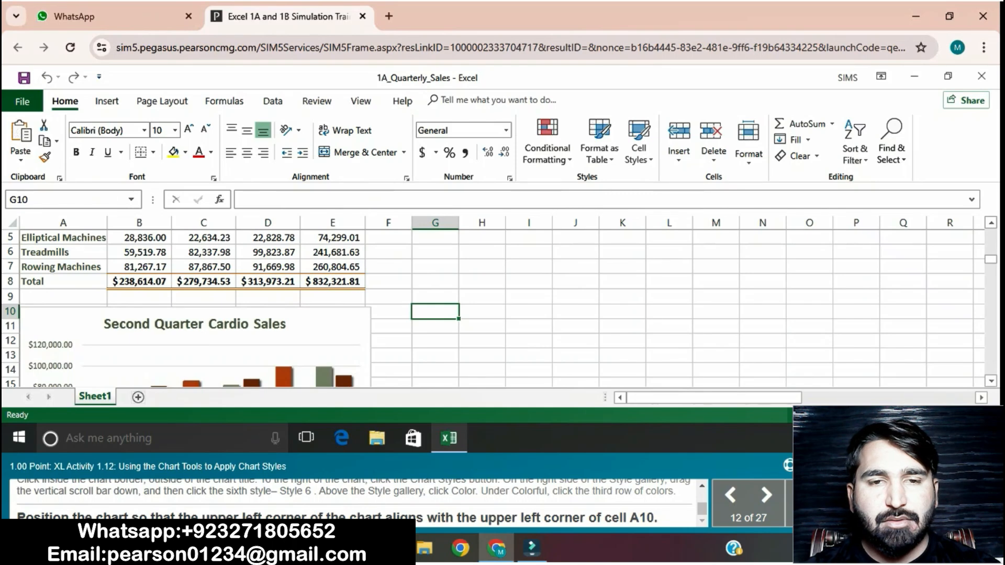
left_click(45, 327)
scroll(493, 309, "up", 2)
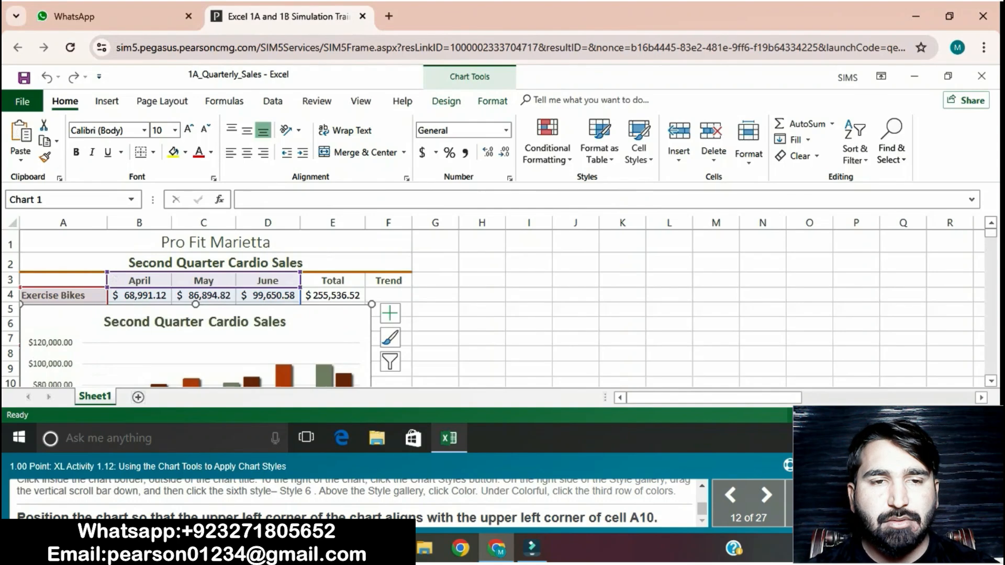
left_click_drag(52, 324, 56, 398)
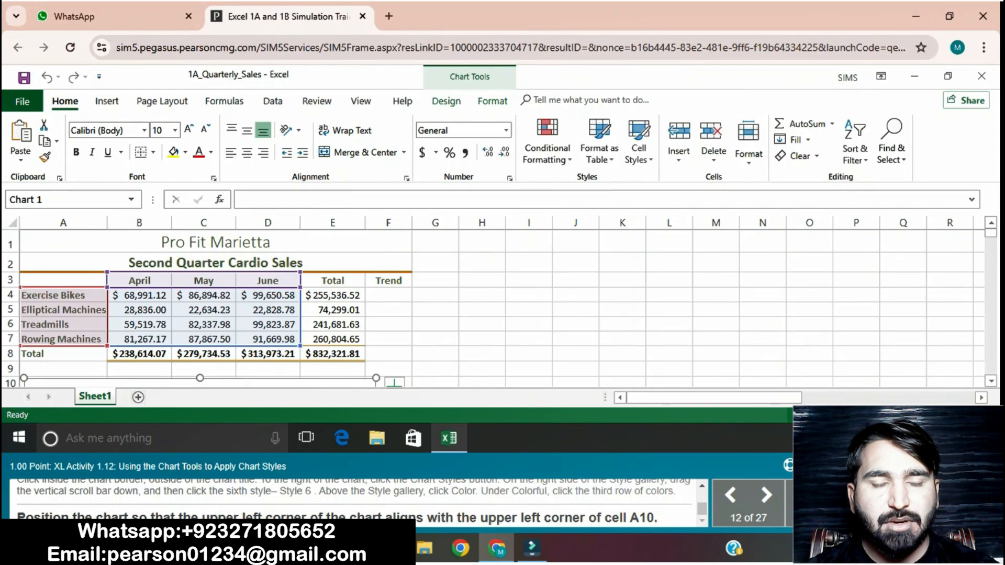
left_click(575, 280)
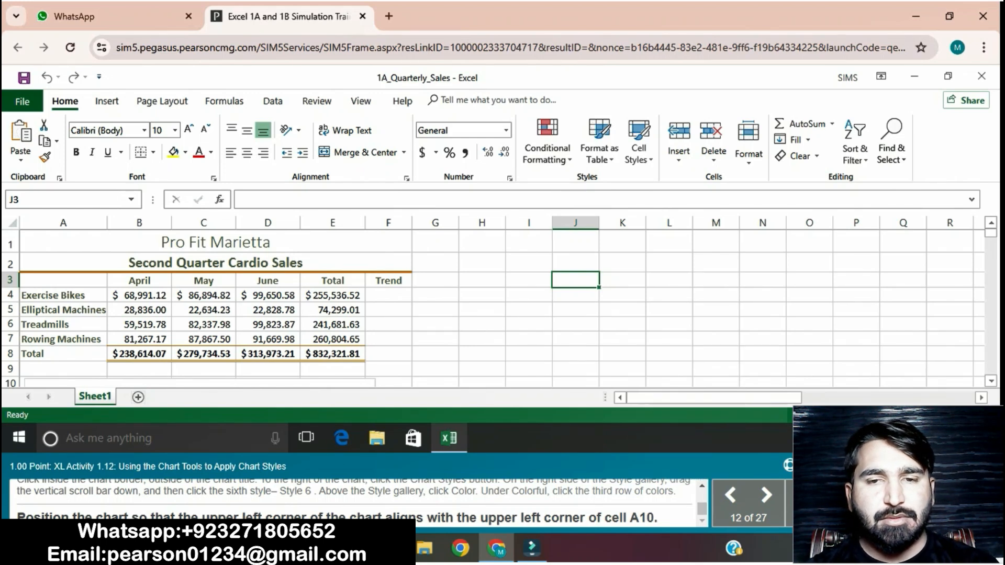
- Align the chart's upper left corner with the upper left corner of cell A10 and advance to training item 13
scroll(497, 308, "down", 1)
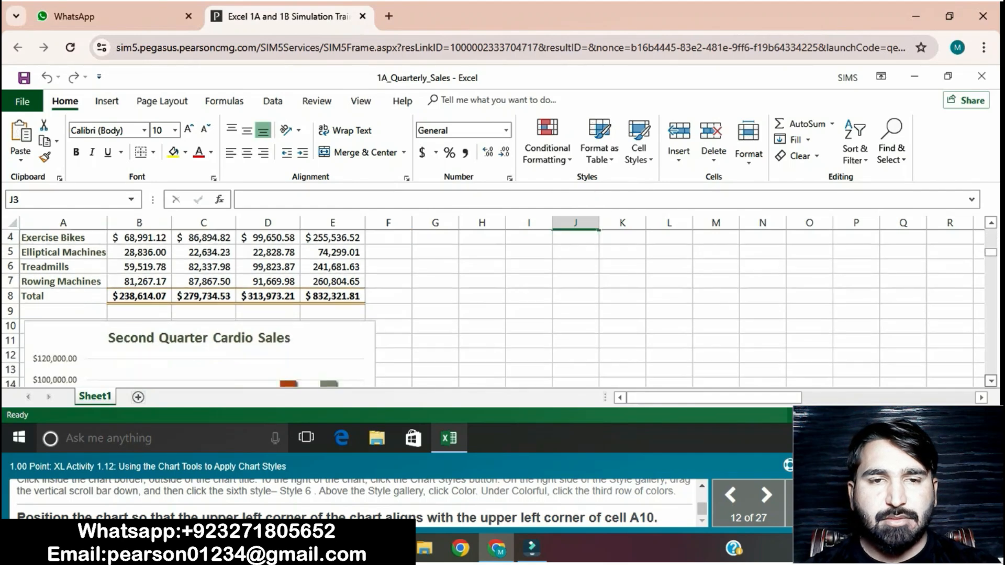
left_click(330, 342)
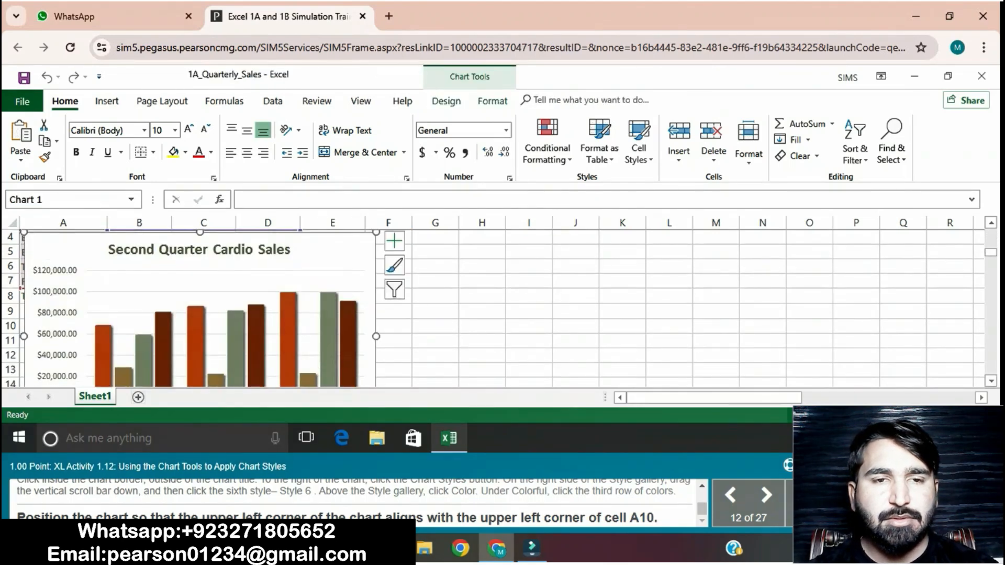
left_click_drag(32, 256, 25, 344)
left_click(482, 312)
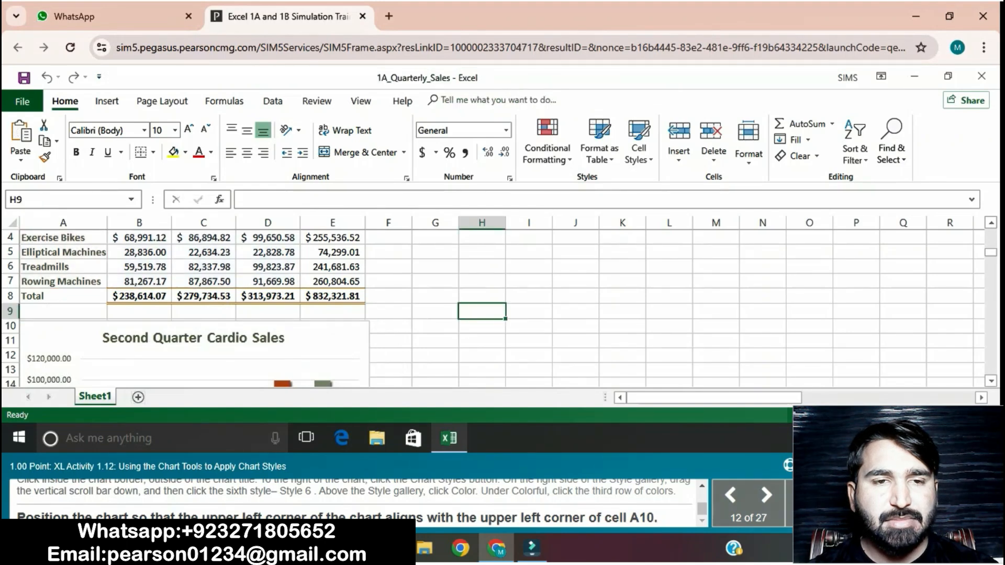
left_click(10, 325)
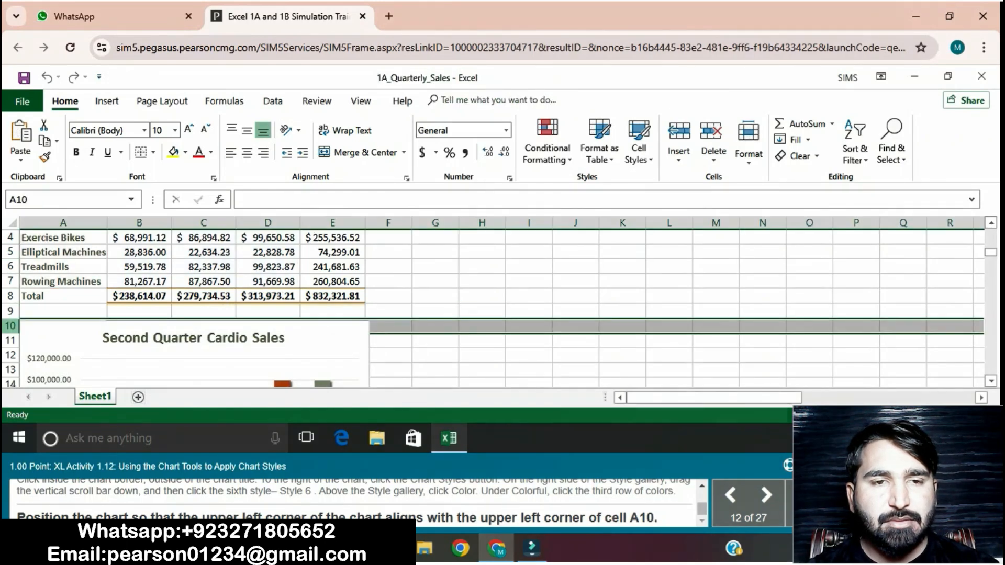
left_click_drag(32, 327, 21, 378)
left_click(435, 282)
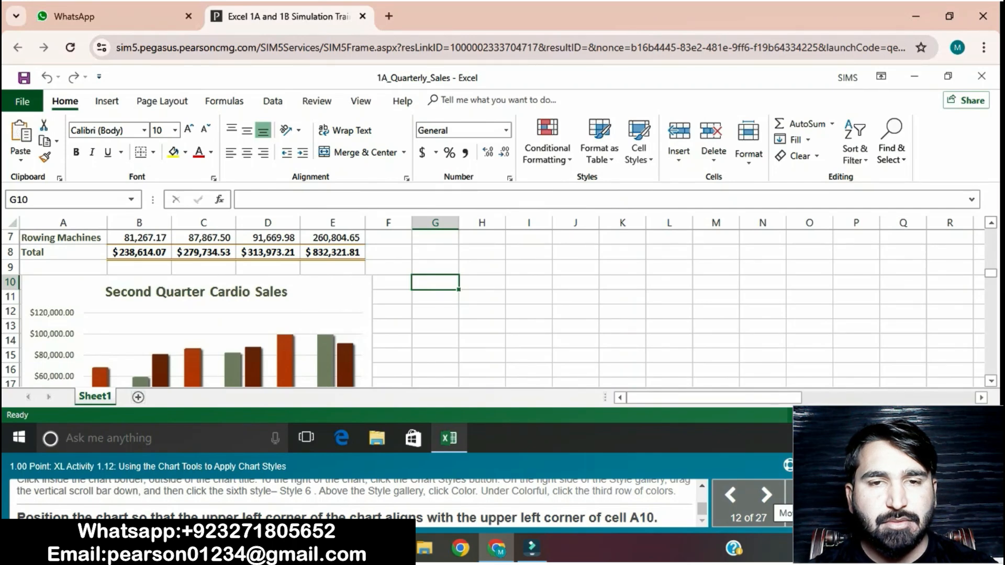
left_click(766, 495)
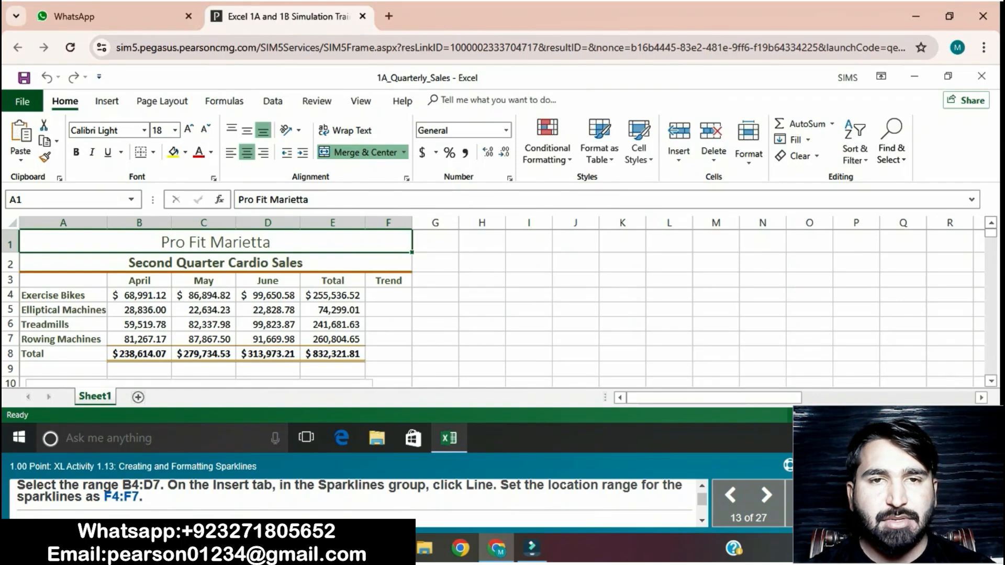
- Insert Line sparklines for the data range B4:D7 with the location range F4:F7
left_click_drag(139, 295, 268, 296)
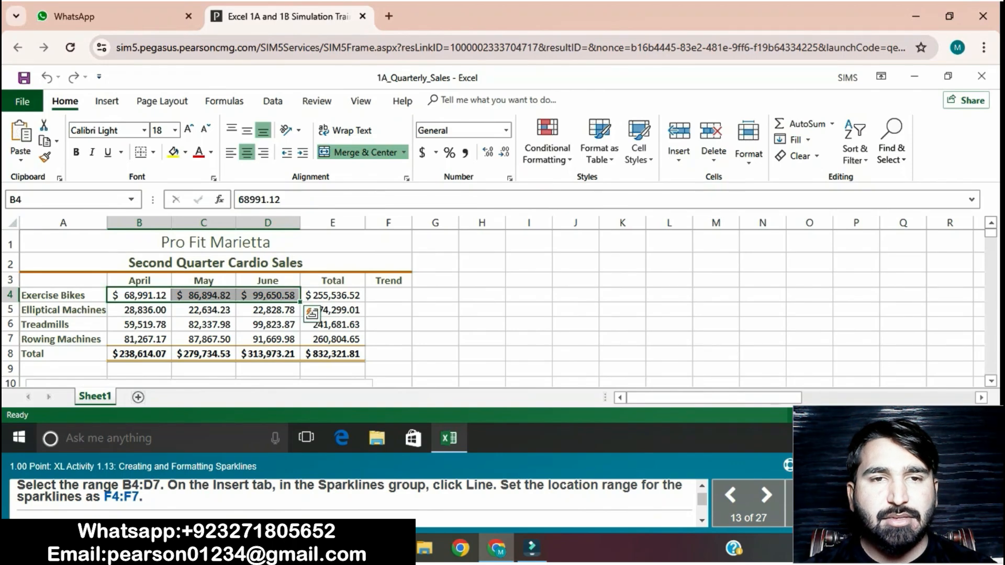
left_click(140, 295)
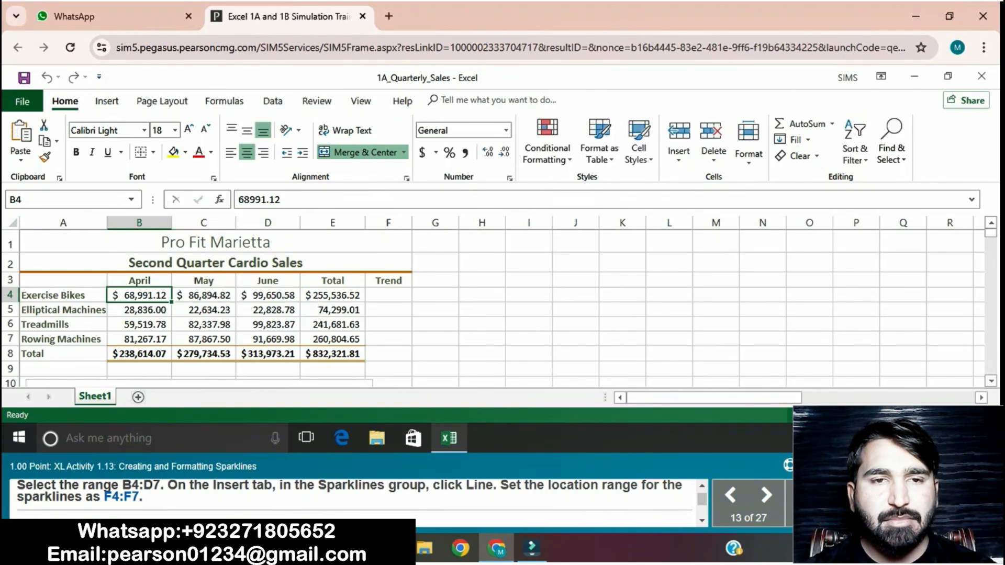
left_click_drag(139, 295, 268, 339)
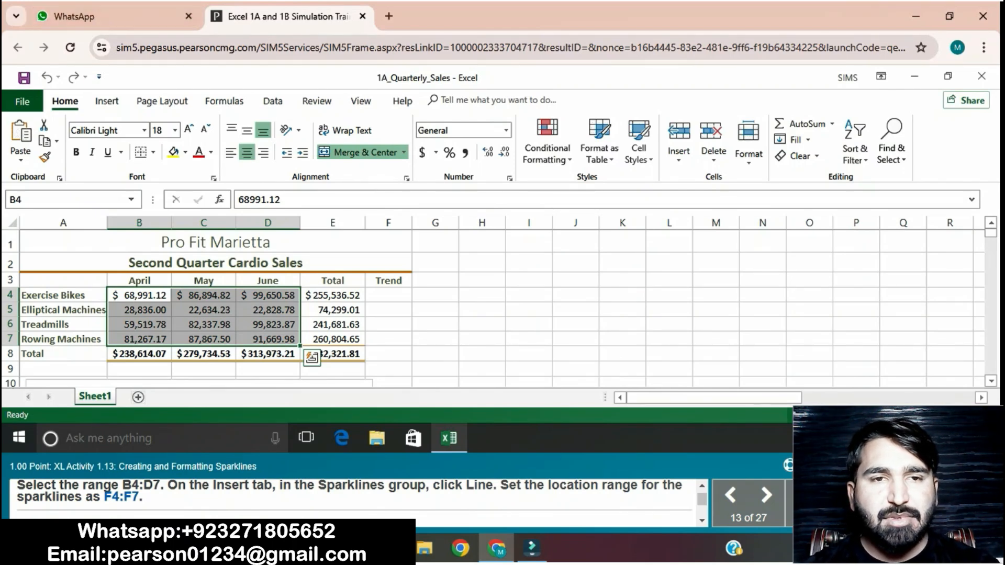
left_click(100, 101)
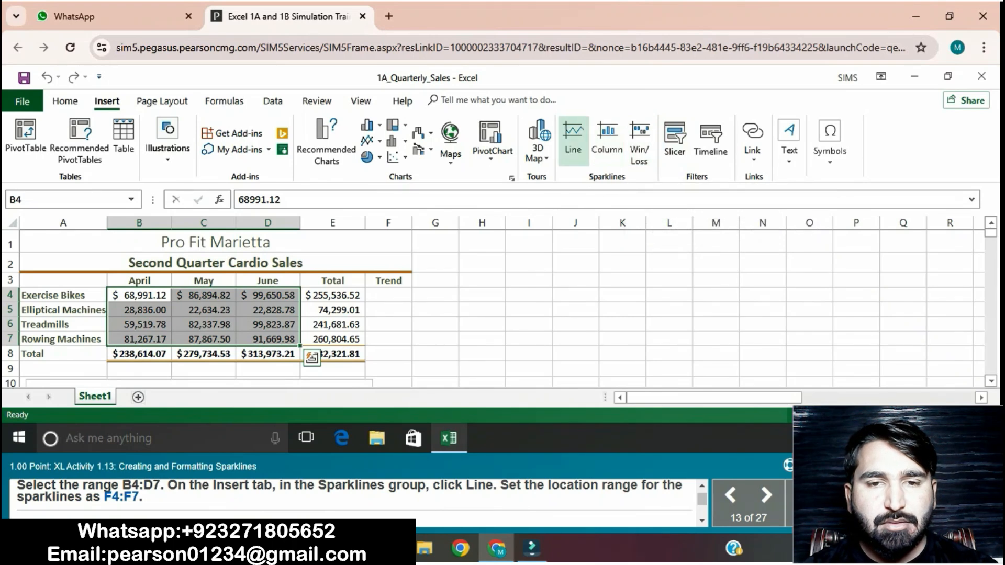
left_click(573, 139)
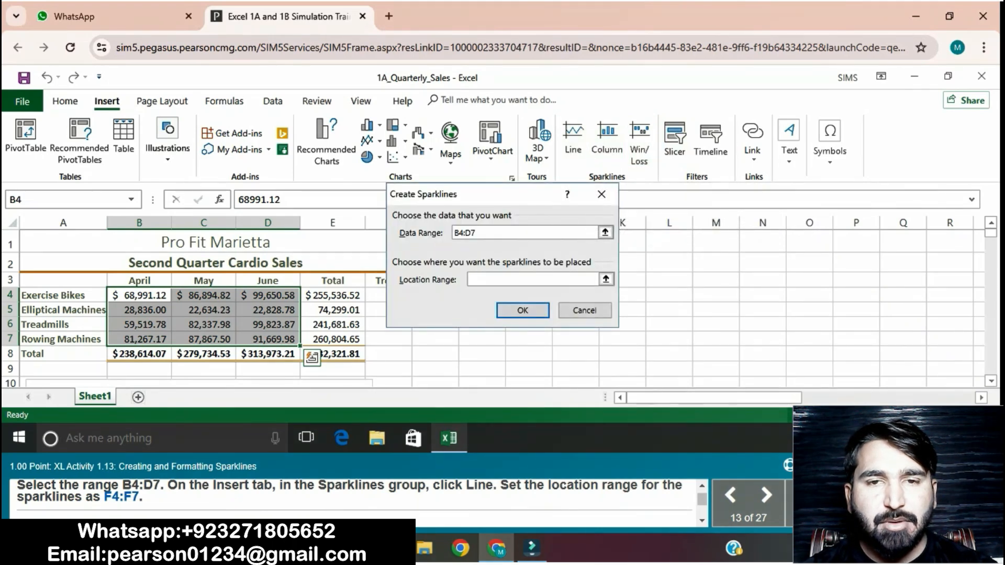
type("F4")
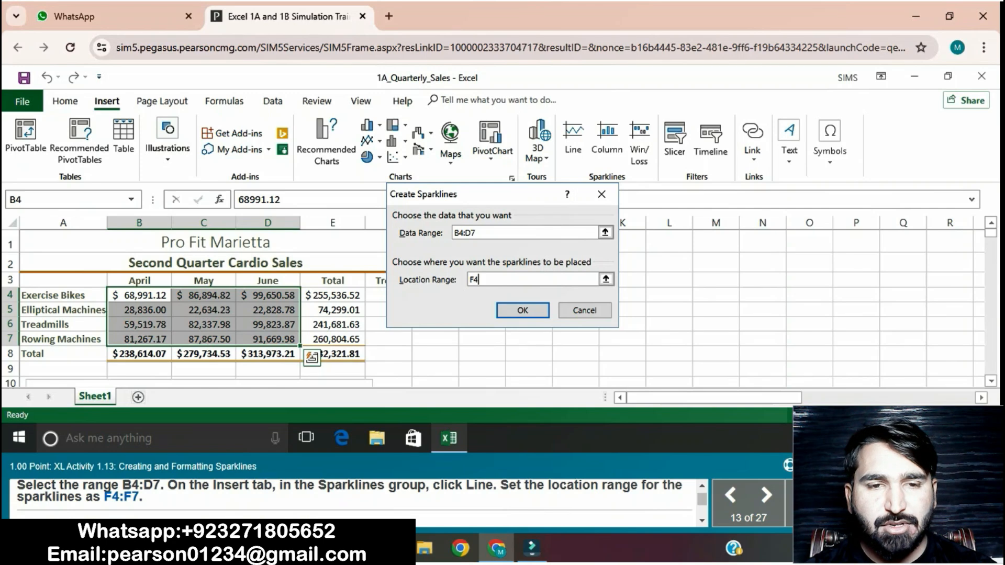
type(":")
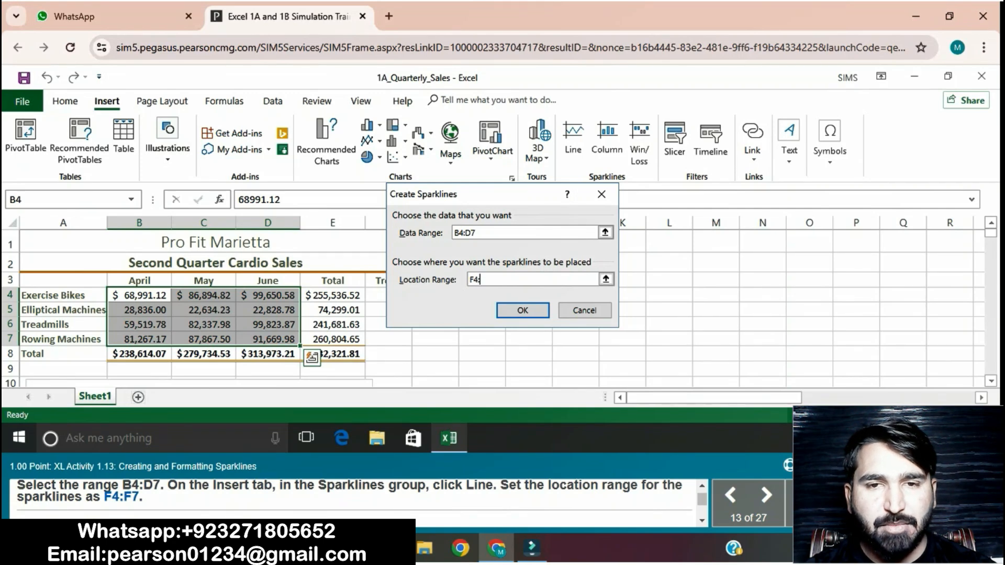
type("F7")
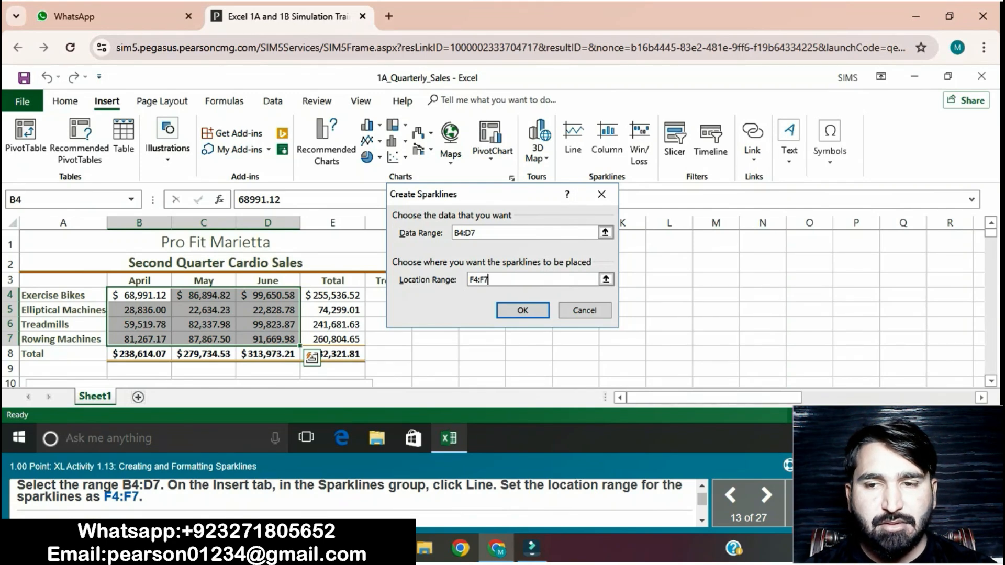
key("Return")
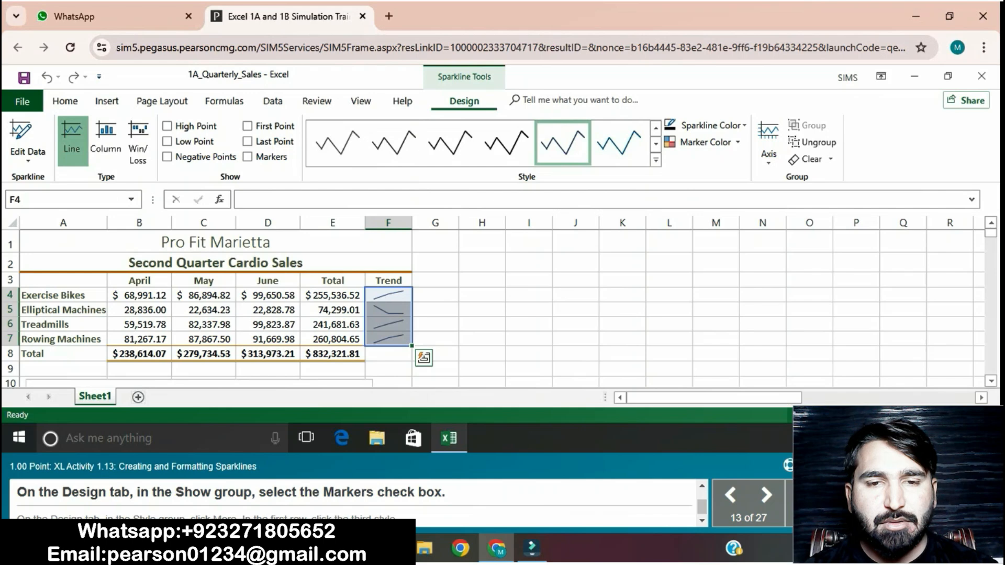
- Show markers on the Trend sparklines and apply the style Dark Gray, Sparkline Style Accent 3, Darker 50%
left_click(248, 156)
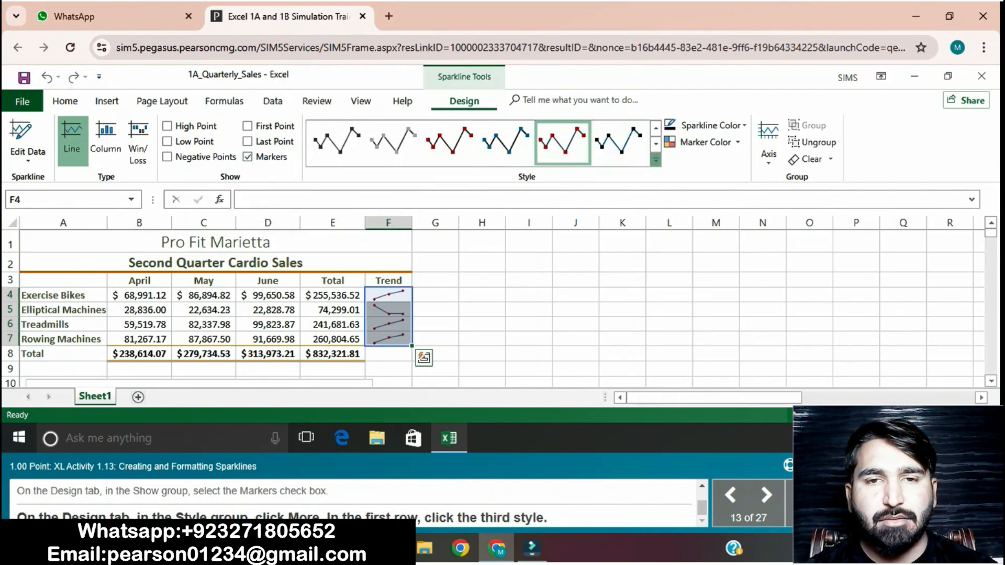
left_click(656, 161)
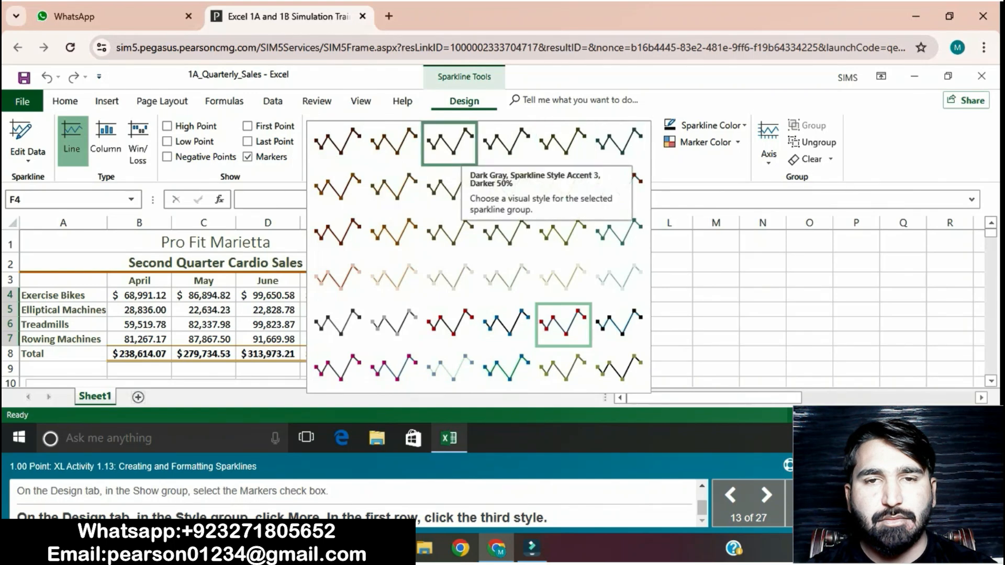
left_click(449, 142)
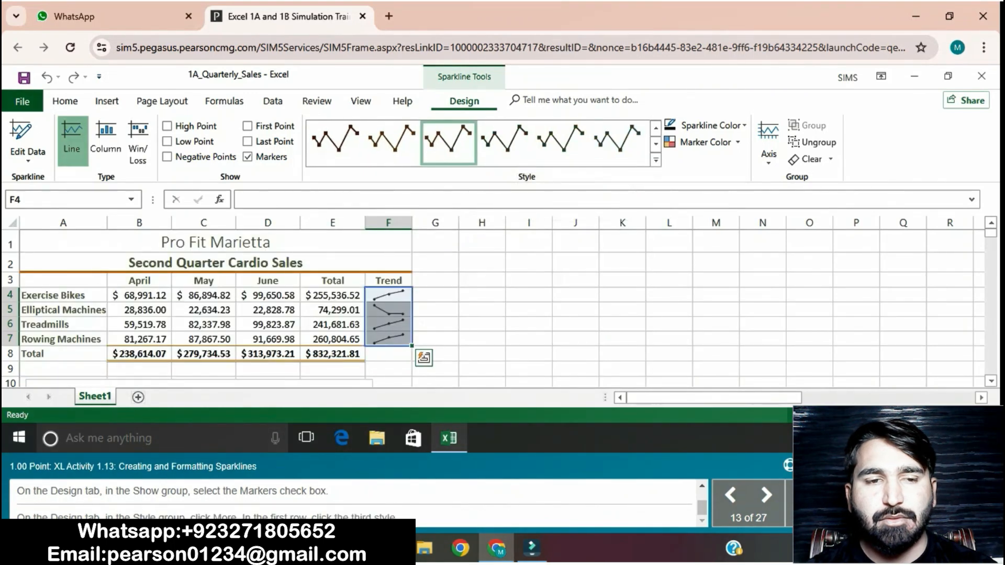